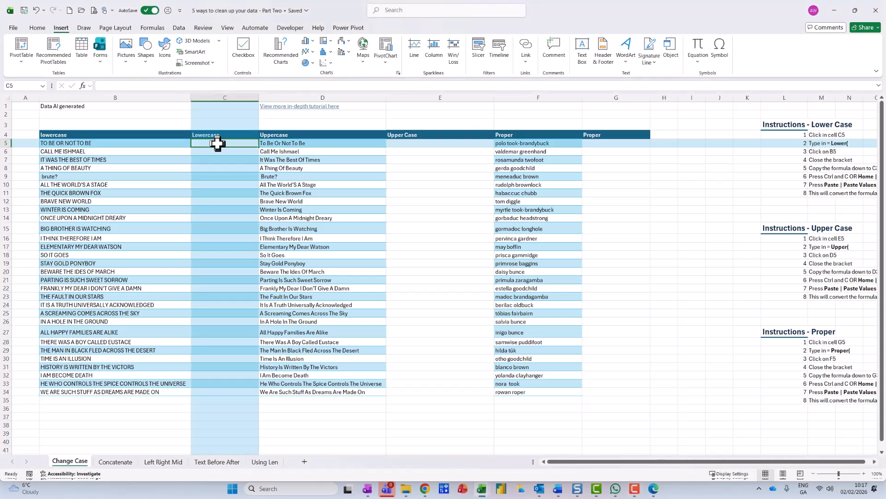
Step: Enter =LOWER(B5) in C5 with the LOWER text function and fill the formula down to C34
left_click(152, 28)
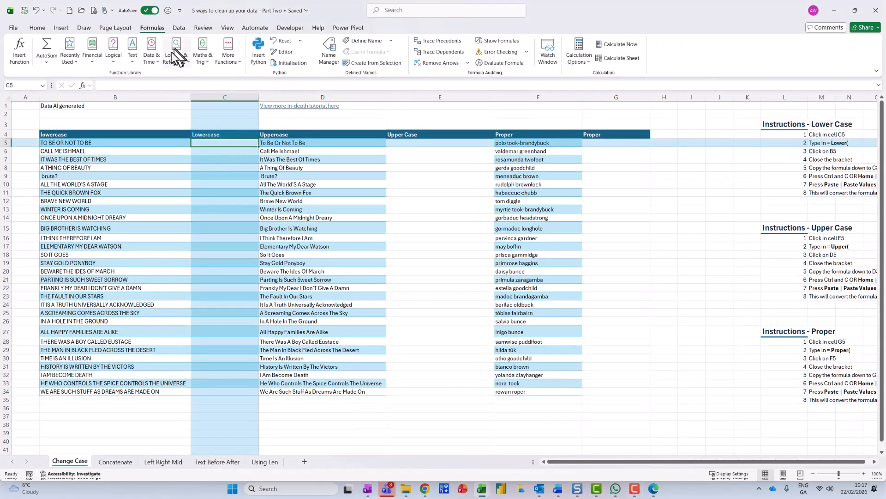
left_click(130, 62)
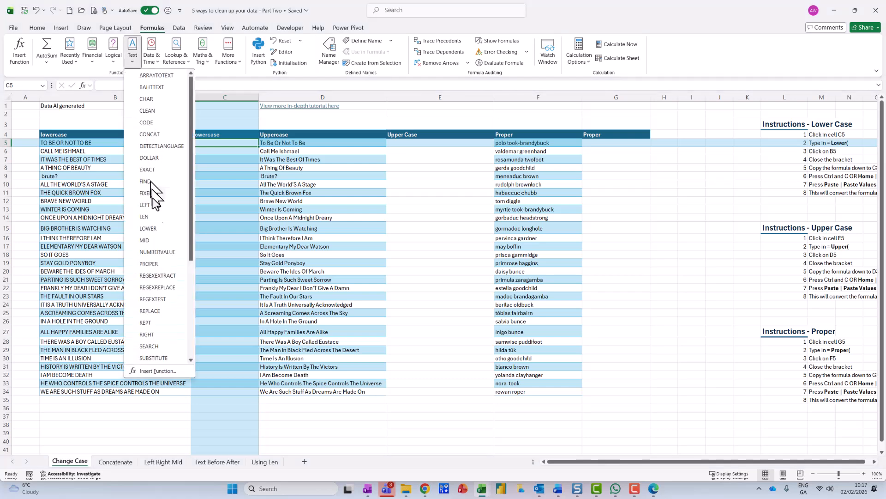
left_click(152, 226)
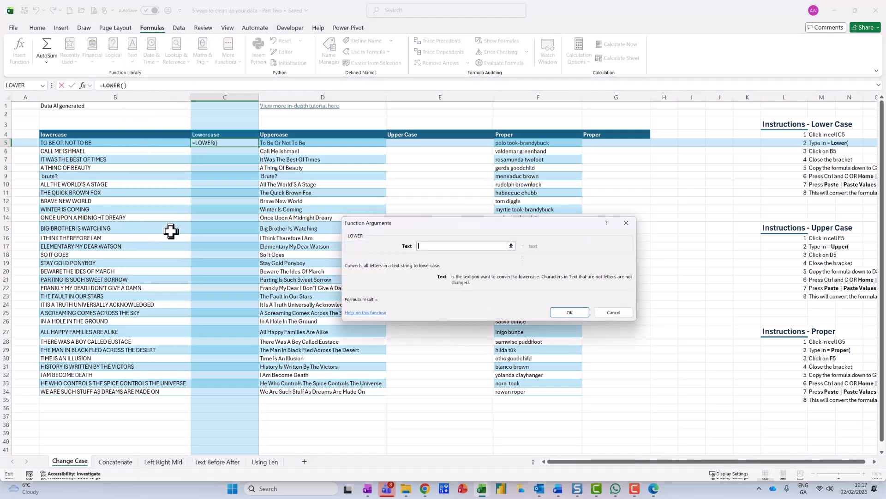
left_click(145, 143)
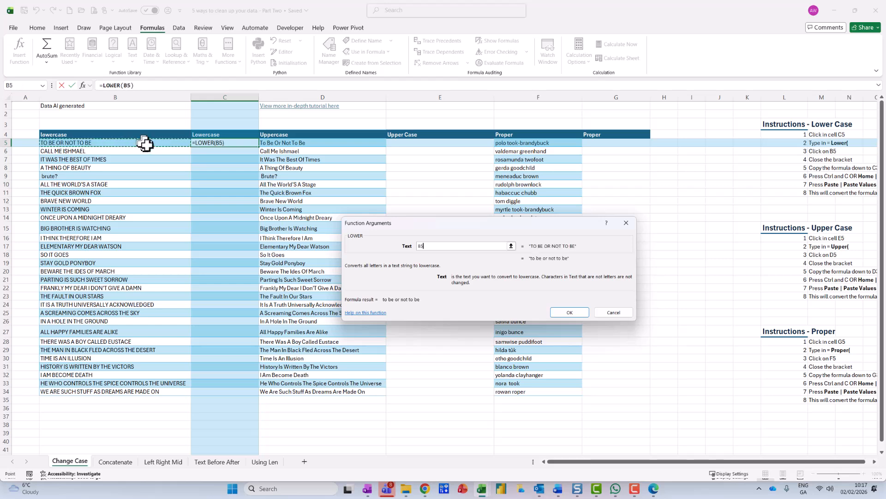
left_click(569, 313)
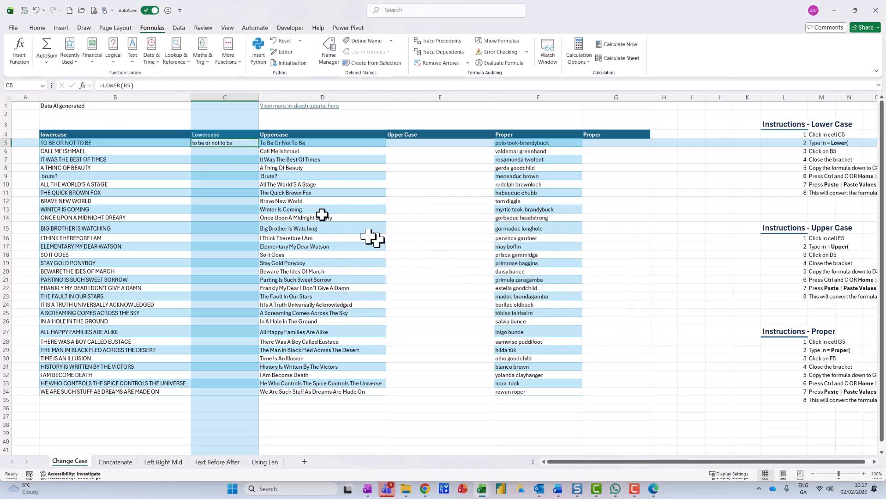
double_click(262, 147)
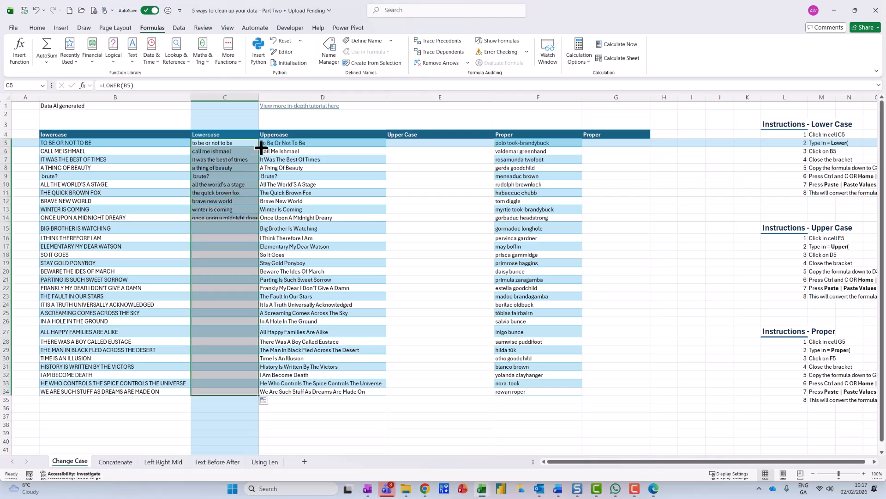
Step: Widen column C to fit its text and replace the formulas in C5:C34 with their values
left_click_drag(259, 96, 315, 99)
left_click_drag(228, 145, 225, 394)
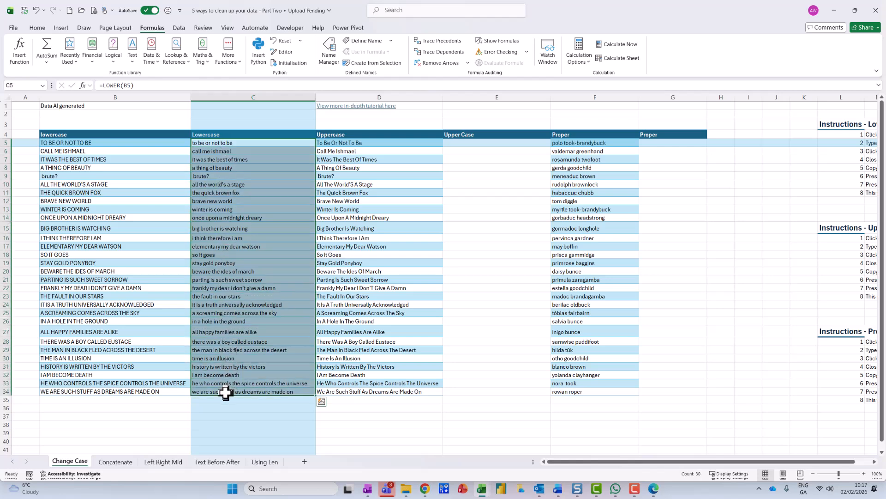
key("ctrl+c")
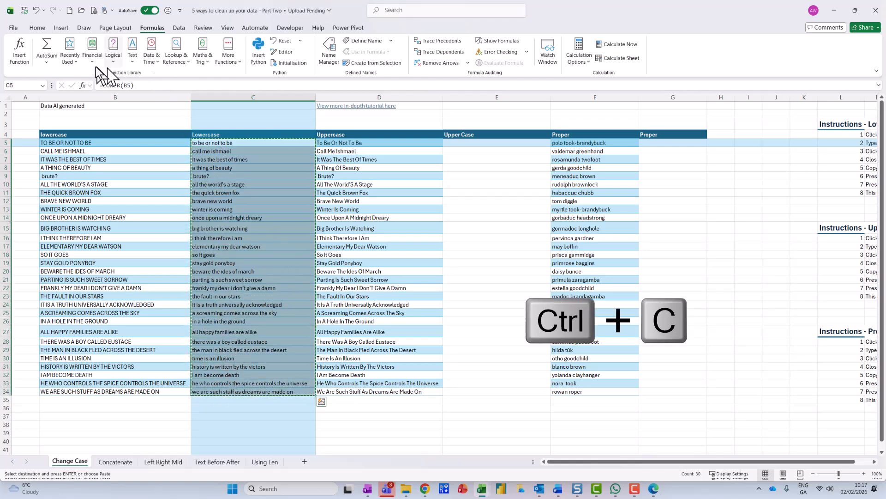
left_click(37, 28)
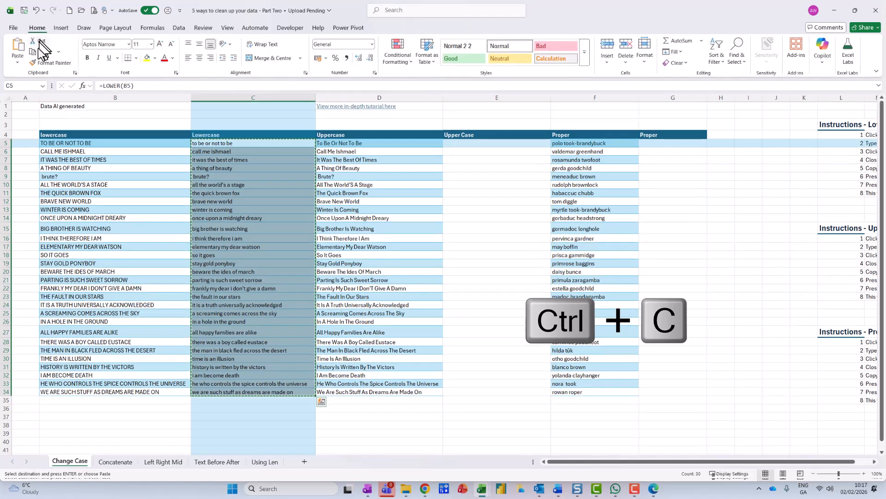
left_click(19, 62)
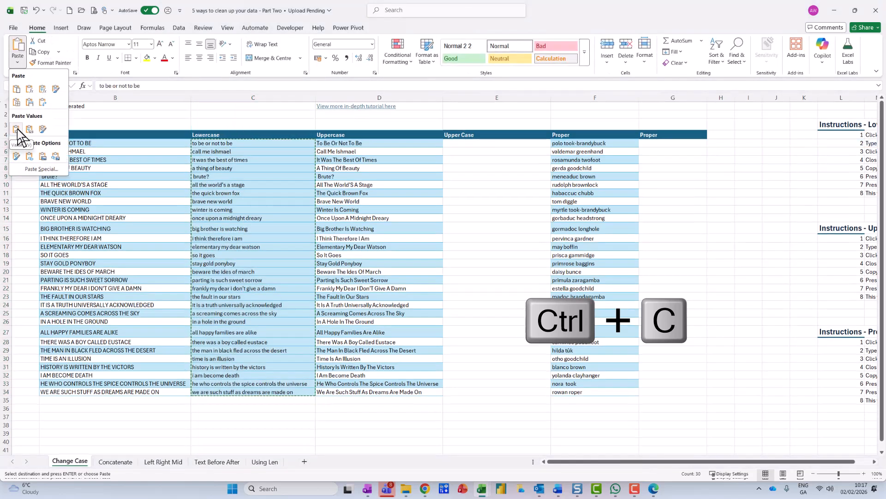
left_click(18, 131)
key("Escape")
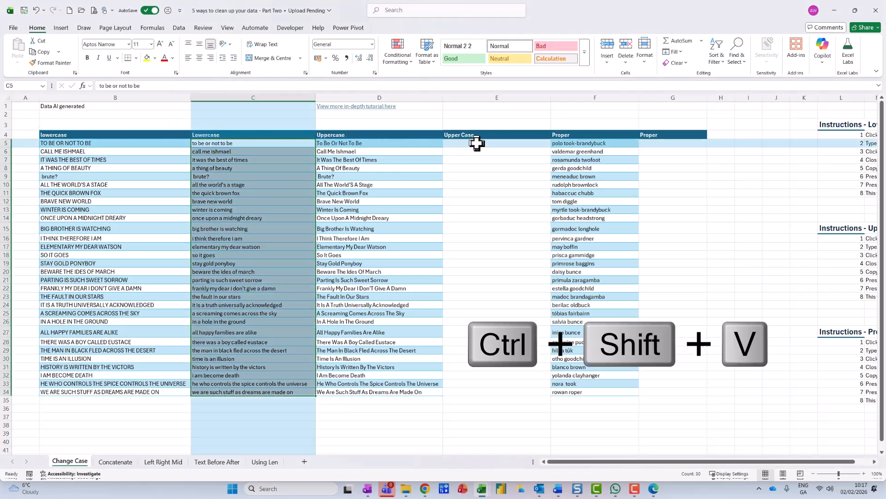
Step: Enter =UPPER(D5) in E5 and fill the formula down to E34
left_click(477, 143)
type("=upp")
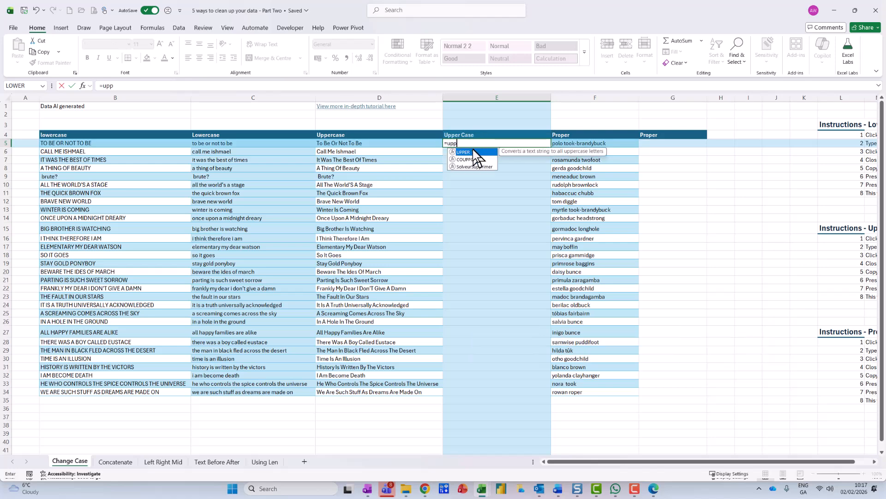
double_click(469, 153)
left_click(413, 145)
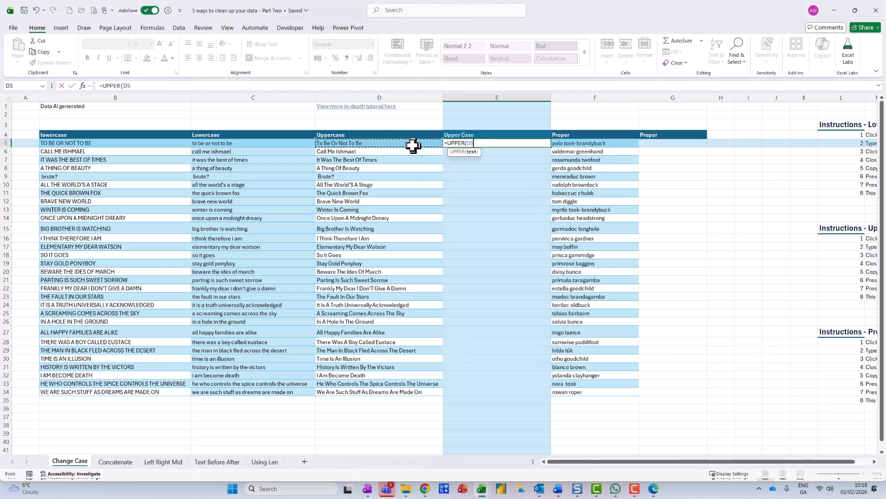
key("Return")
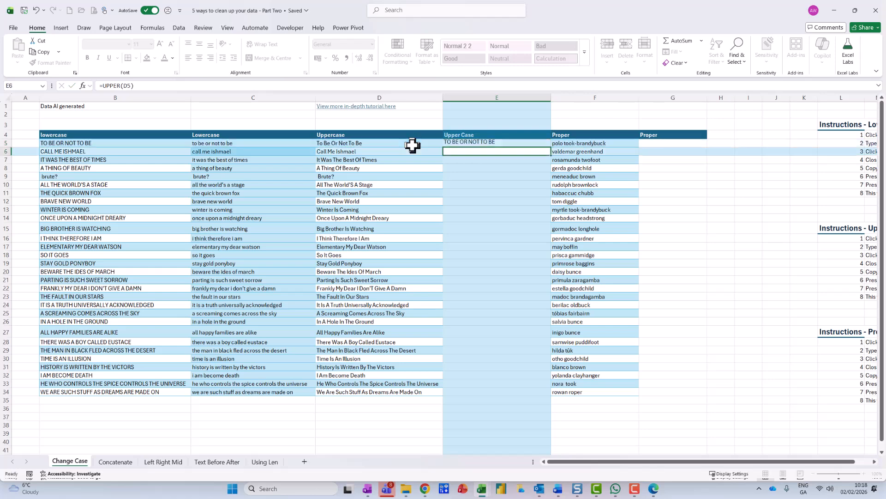
left_click(499, 142)
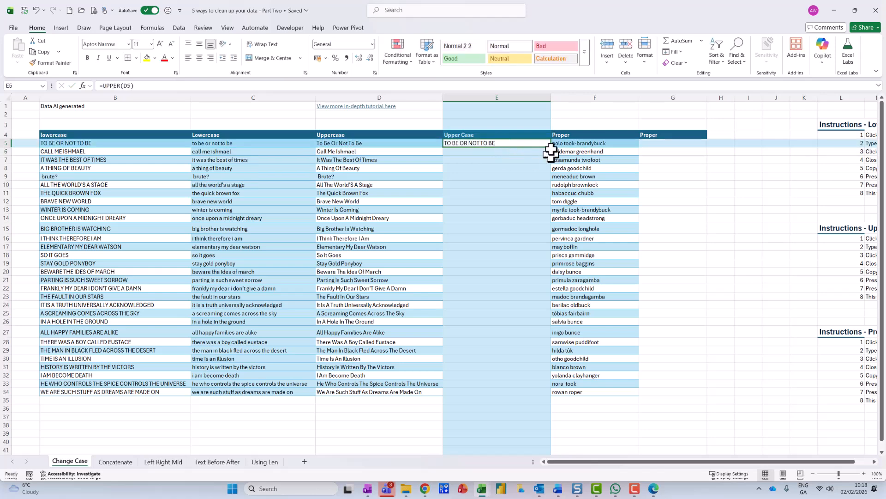
double_click(551, 146)
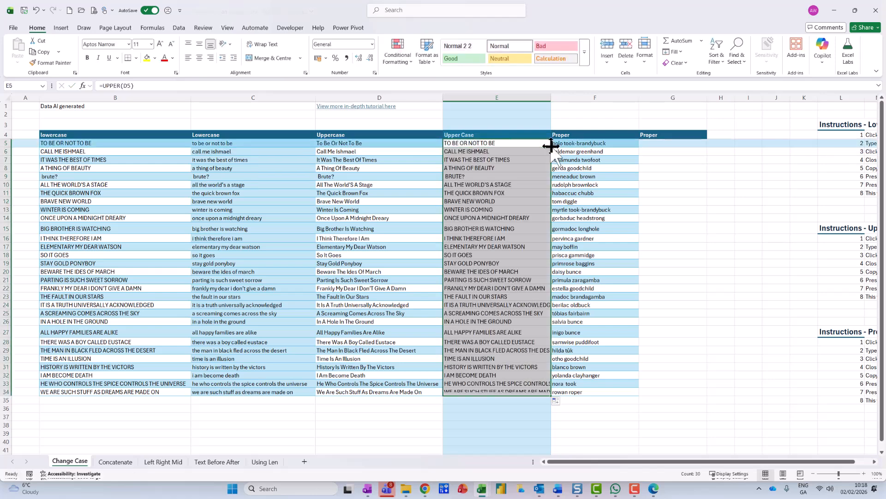
Step: Replace the UPPER formulas in E5:E34 with their values
key("ctrl+c")
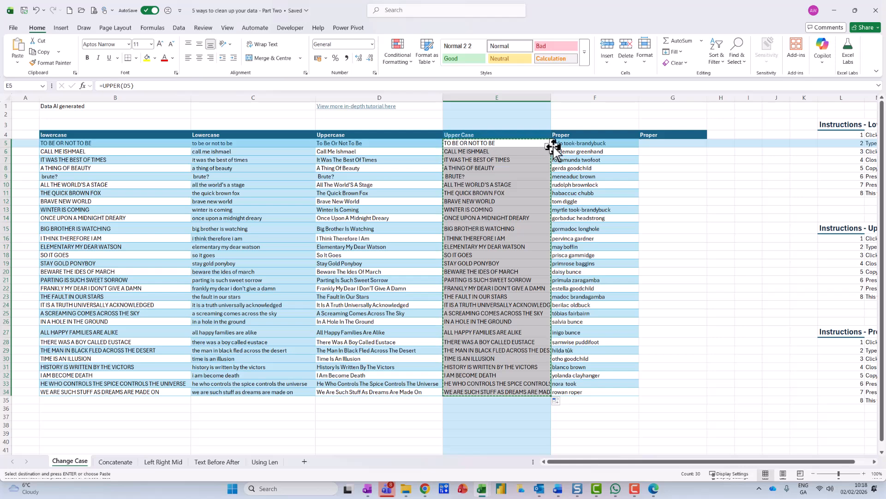
key("ctrl+shift+v")
key("Escape")
left_click(529, 175)
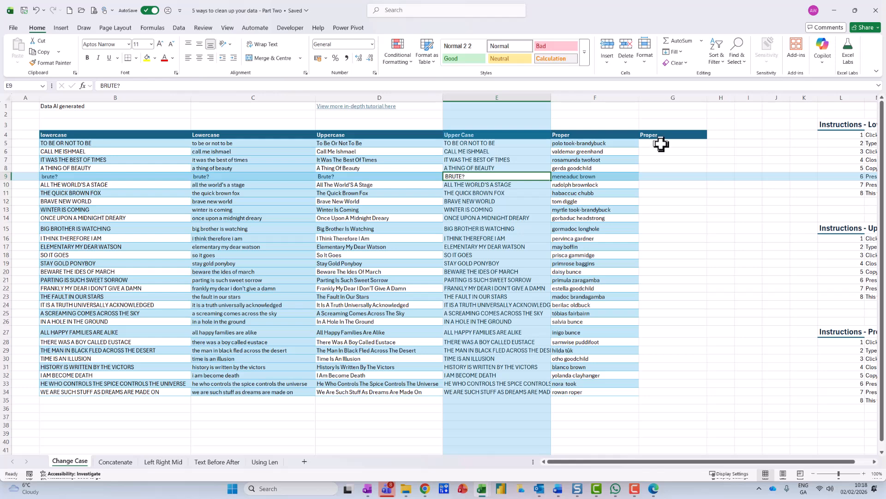
Step: Enter =PROPER(F5) in G5 and fill the formula down to G34
left_click(660, 144)
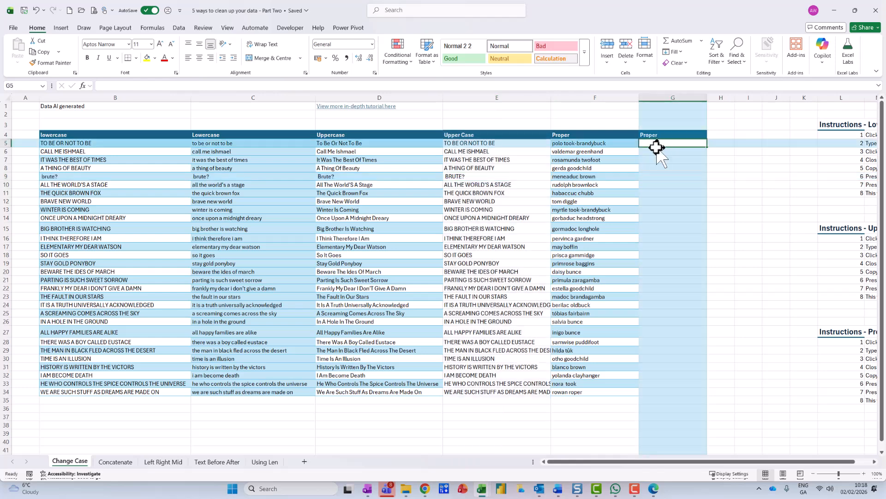
type("=prop")
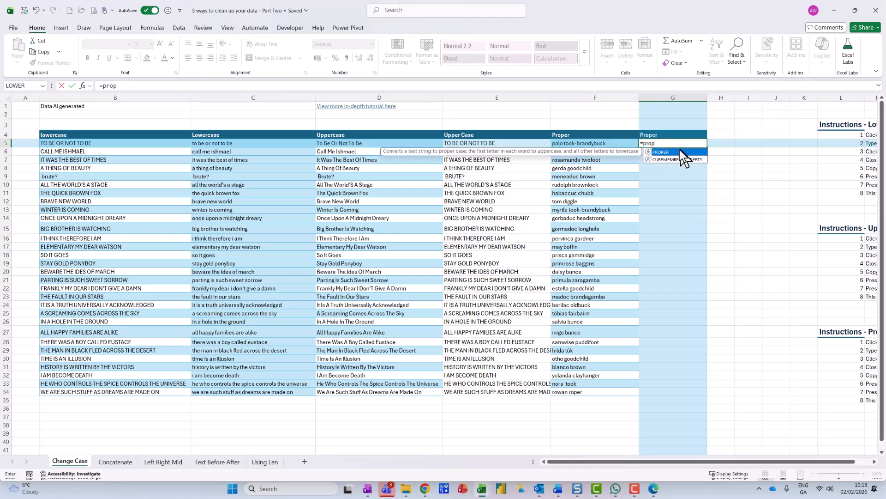
double_click(672, 152)
left_click(601, 144)
type(")")
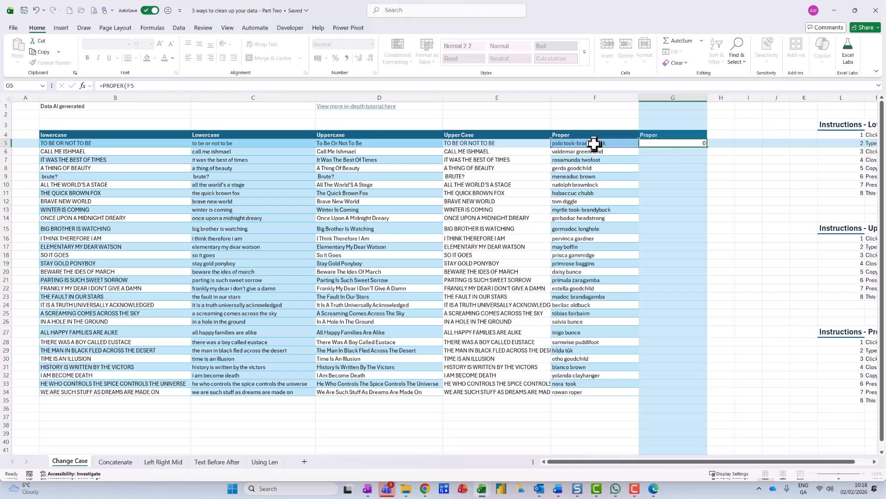
key("Return")
left_click(664, 144)
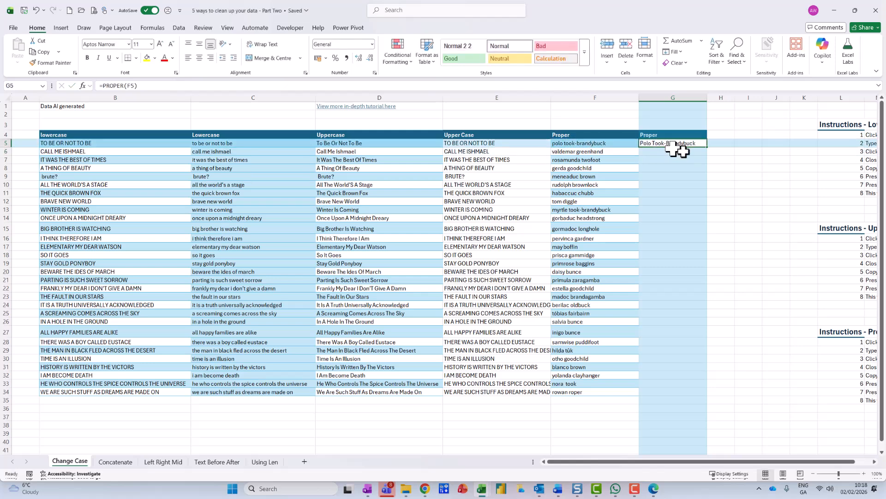
double_click(708, 147)
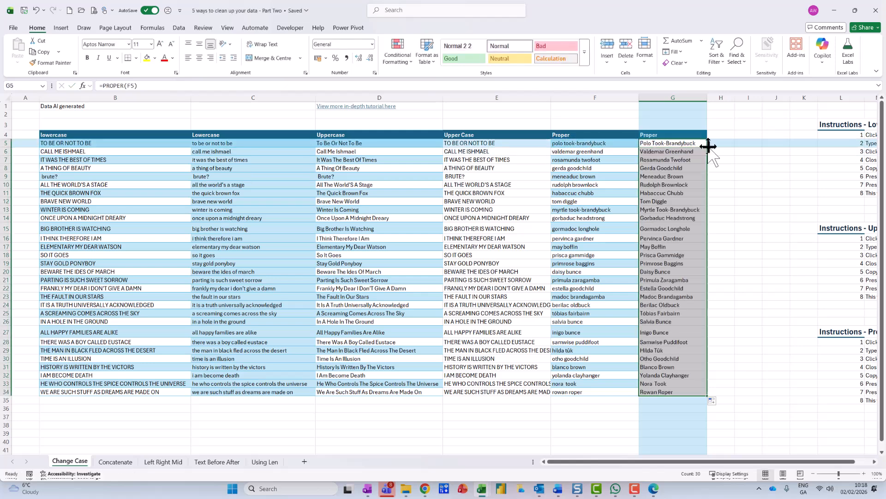
Step: Replace the PROPER formulas in G5:G34 with their values
key("ctrl+c")
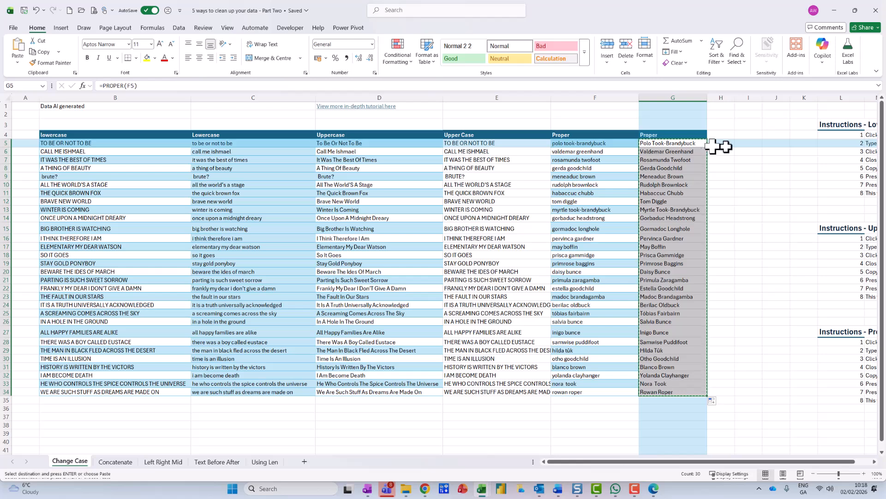
key("ctrl+shift+v")
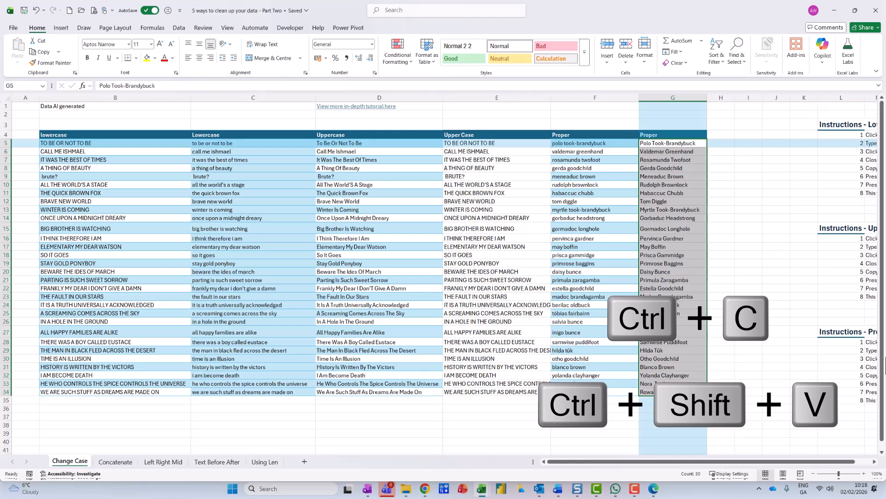
left_click(873, 461)
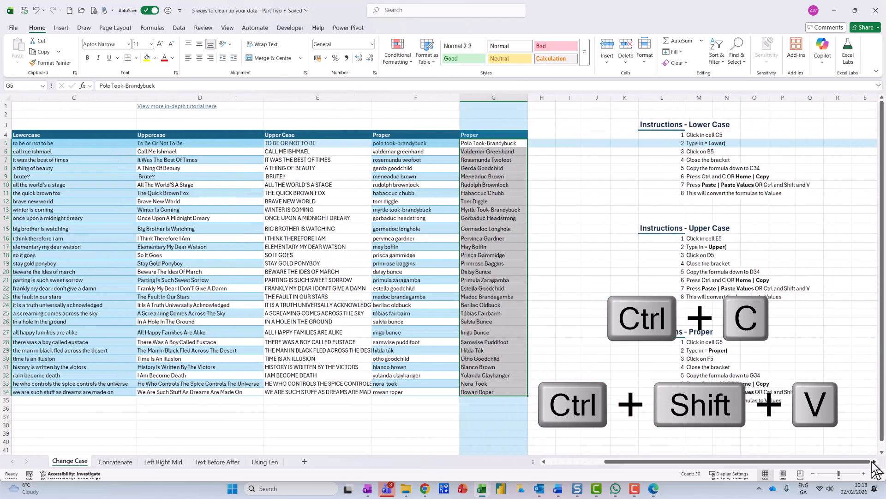
left_click_drag(831, 461, 761, 461)
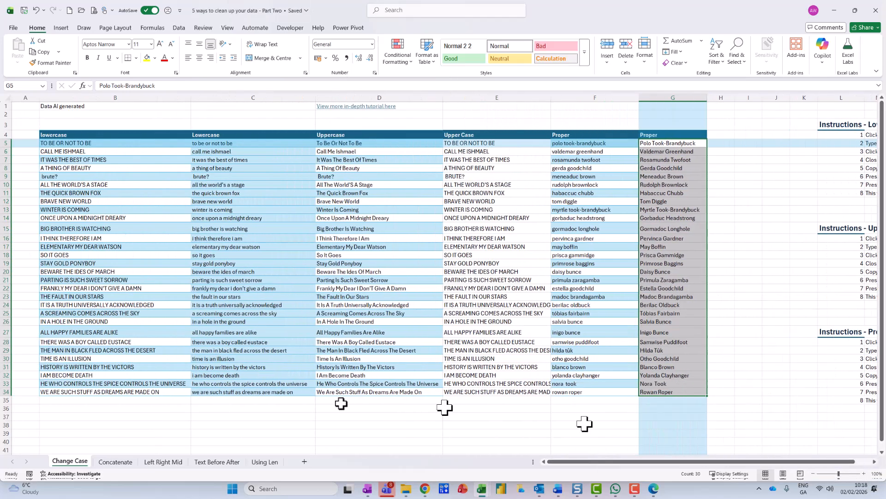
Step: On the Concatenate sheet, enter =B6&" "&C6 in E6 to join given name and surname, and fill it down to E64
left_click(113, 462)
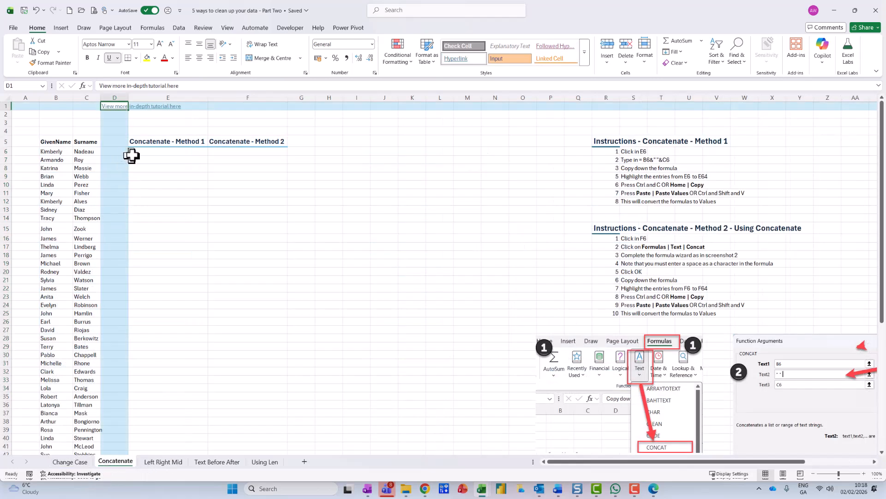
left_click(158, 151)
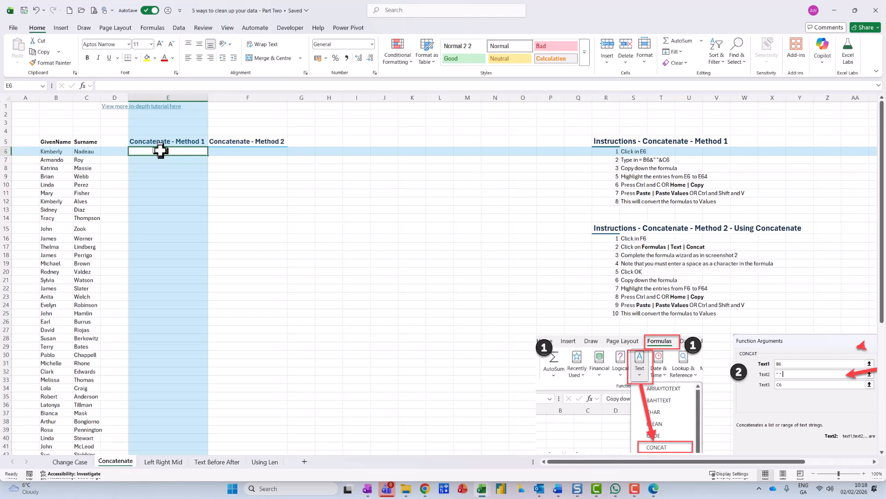
type("=")
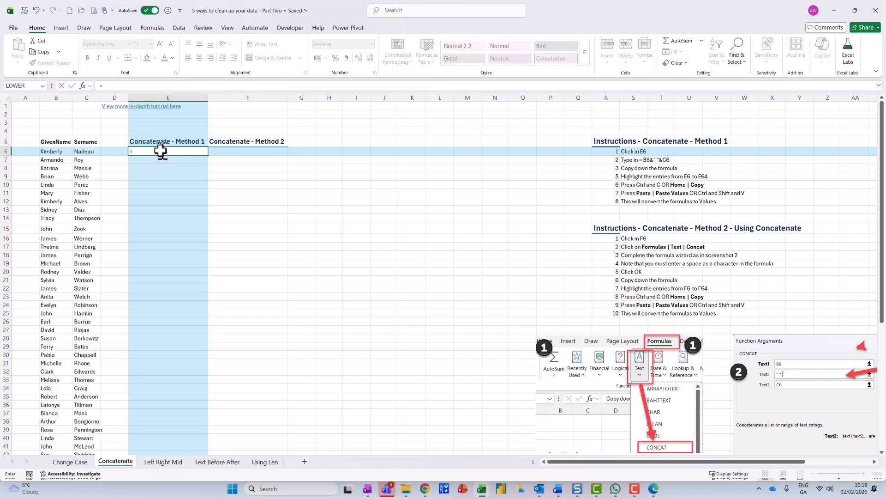
left_click(56, 149)
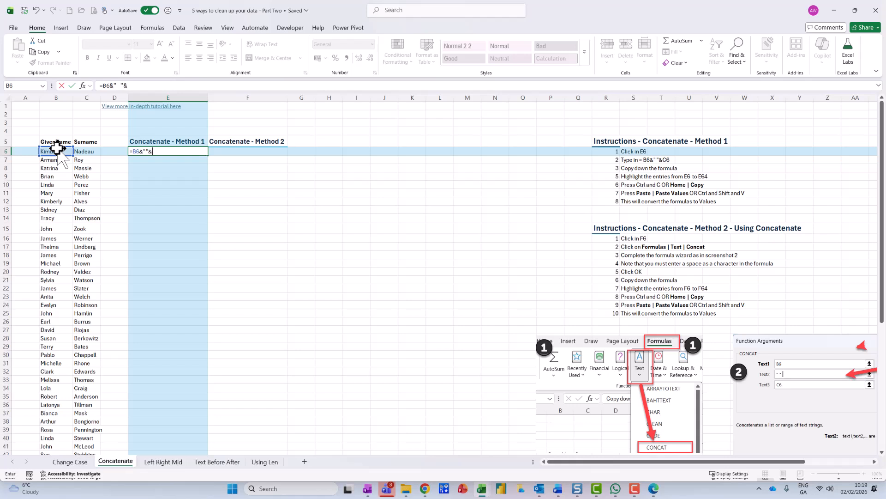
left_click(91, 151)
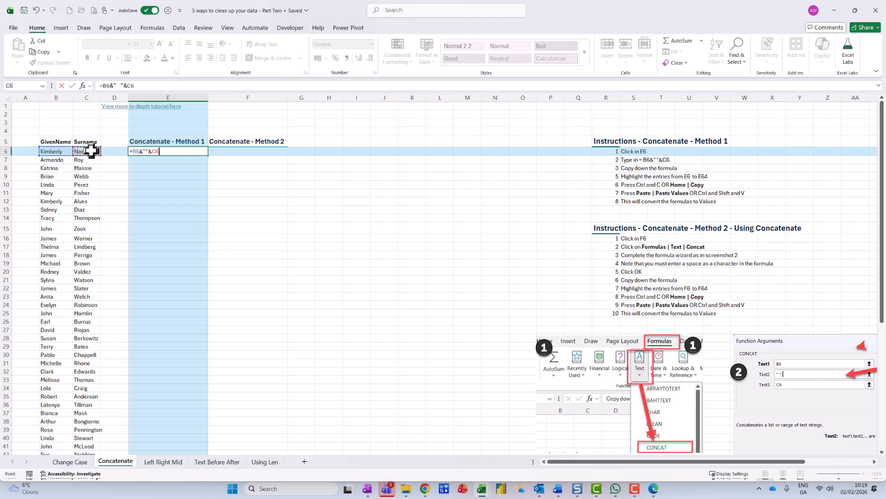
key("Return")
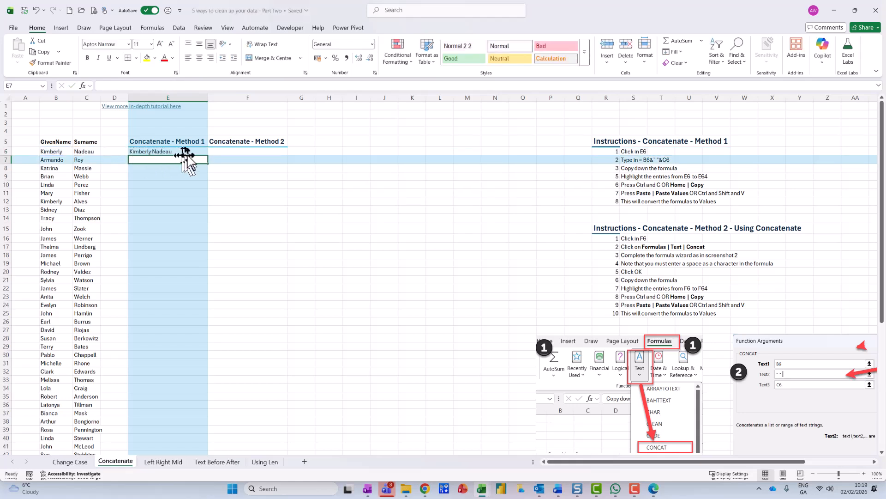
left_click(188, 149)
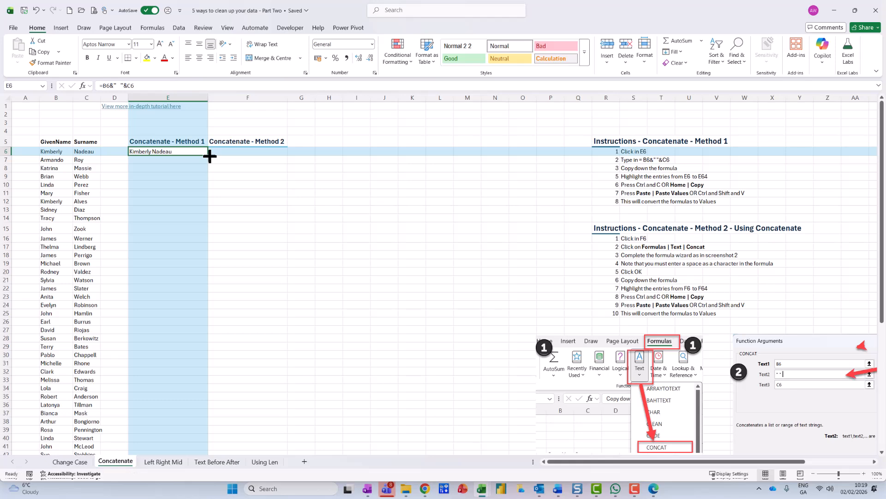
left_click_drag(210, 156, 203, 436)
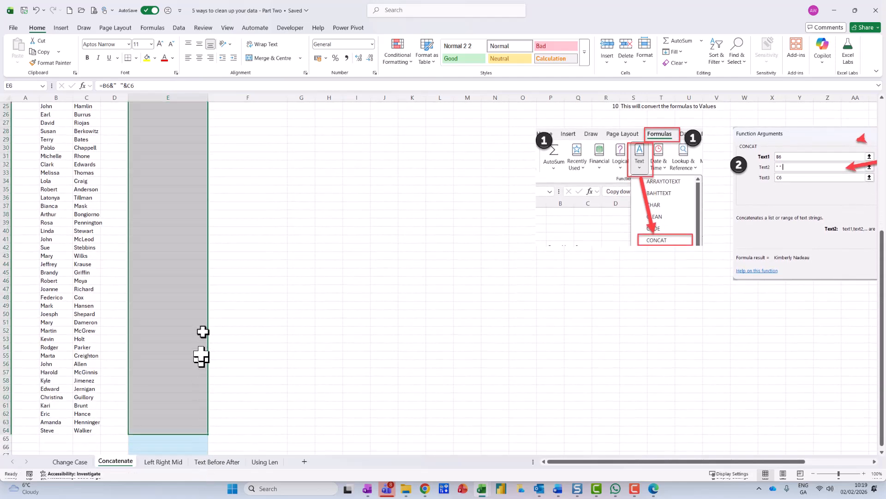
Step: Insert a CONCAT function in F6 with B6 as its first text argument
scroll(204, 323, "up", 8)
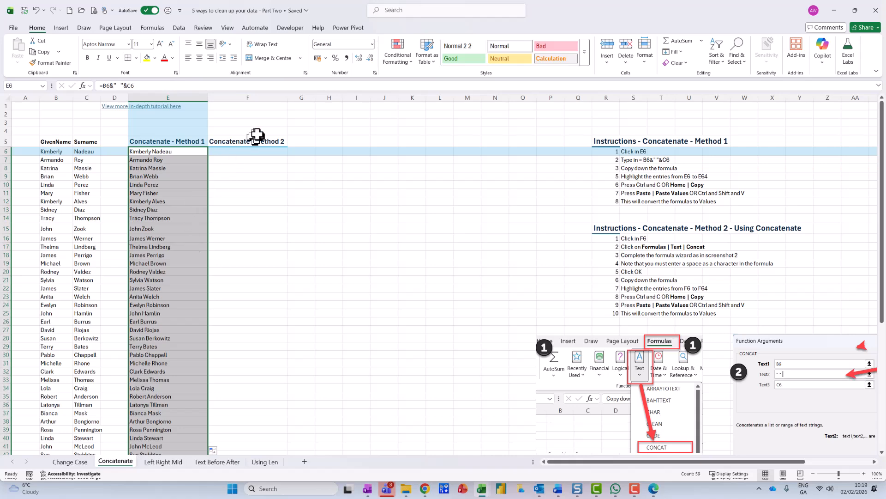
left_click(259, 158)
left_click(257, 151)
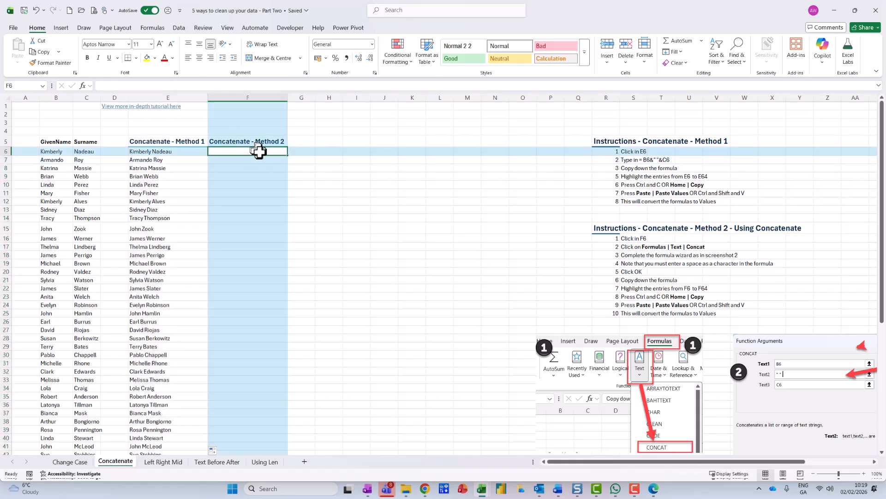
left_click(151, 28)
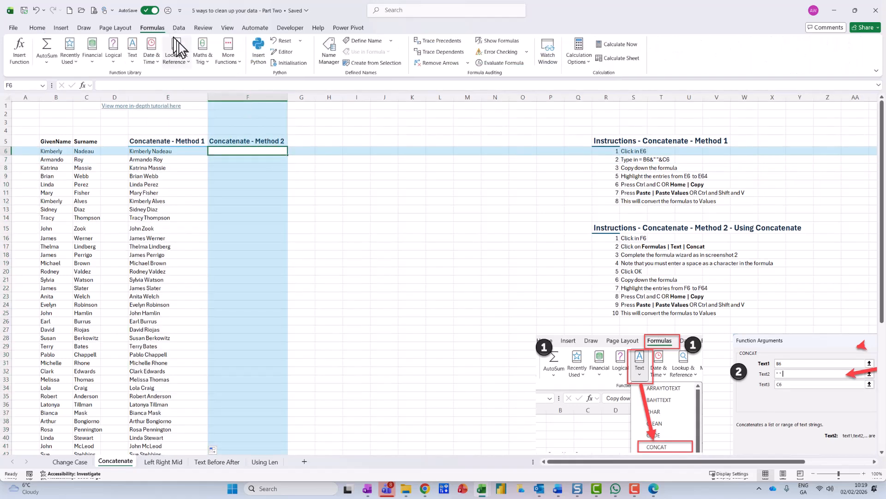
left_click(132, 58)
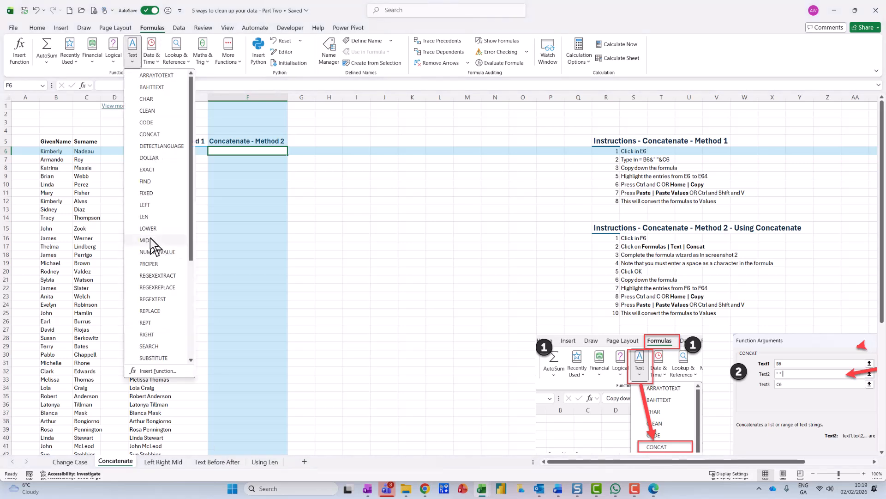
left_click(158, 138)
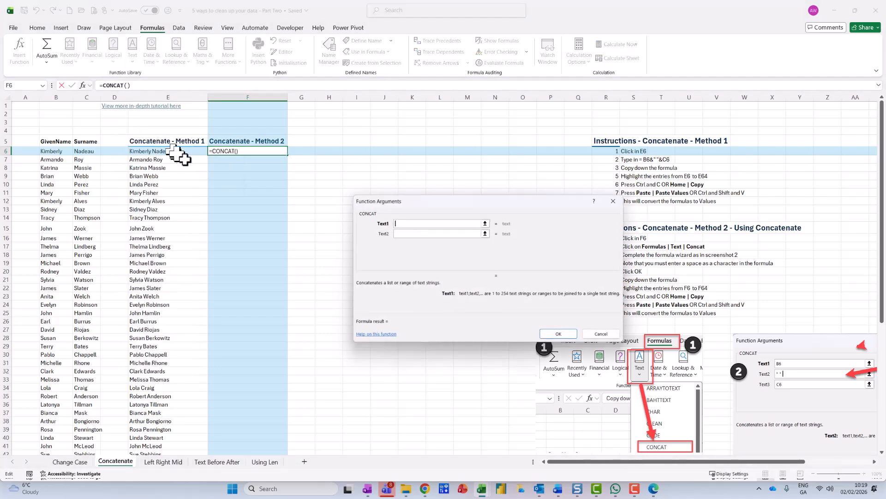
left_click_drag(434, 207, 367, 211)
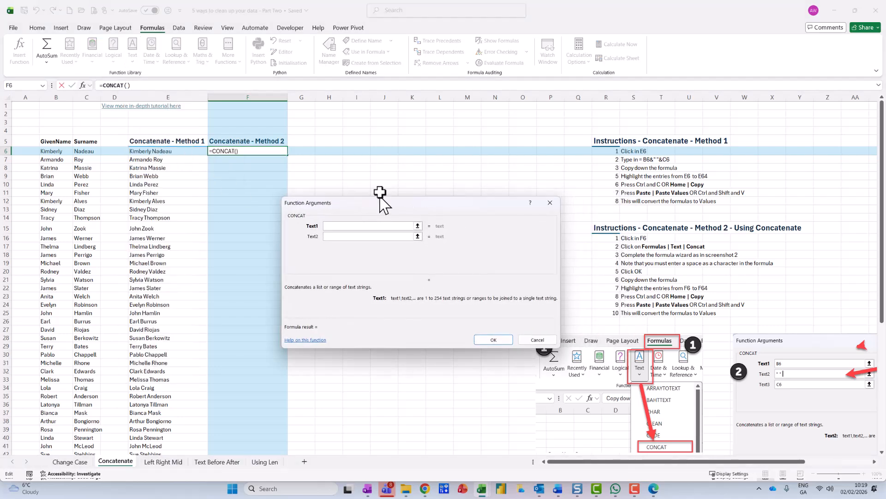
left_click(55, 150)
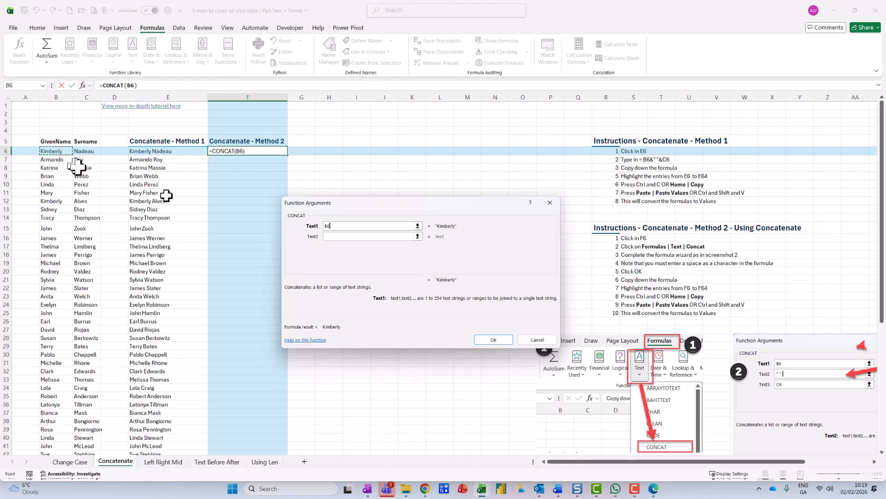
Step: Set the second CONCAT argument to " " and the third to C6, and fill the formula down to F64
left_click(359, 239)
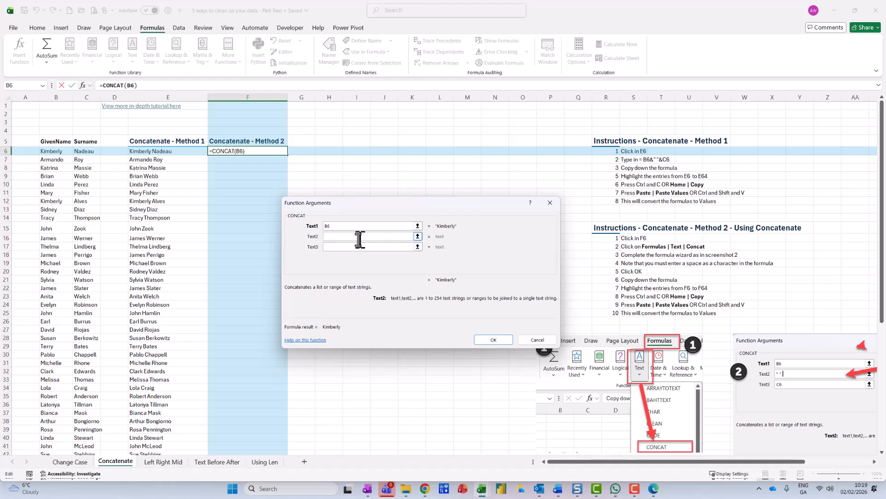
type("\" \"")
left_click(353, 246)
left_click(87, 151)
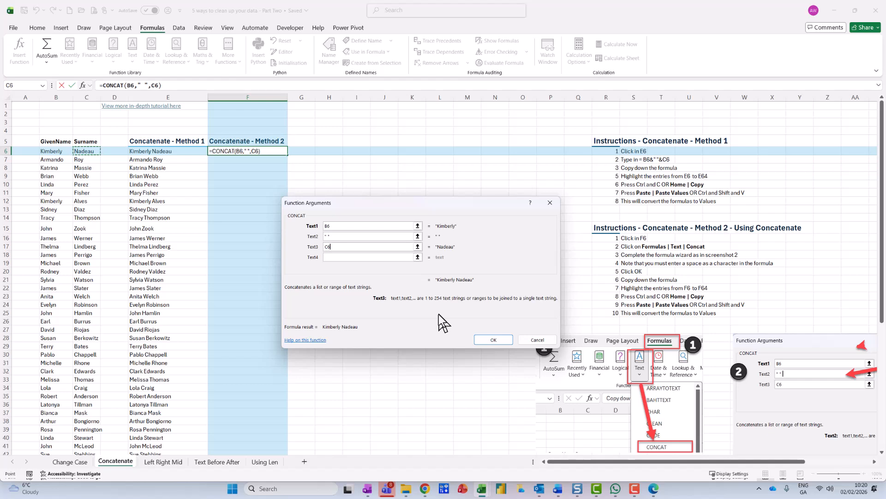
left_click_drag(454, 295, 423, 289)
key("Escape")
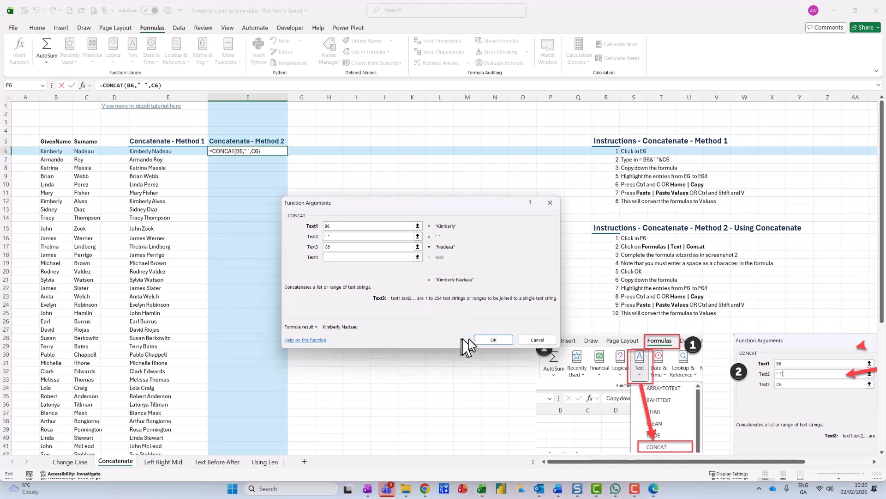
left_click(488, 340)
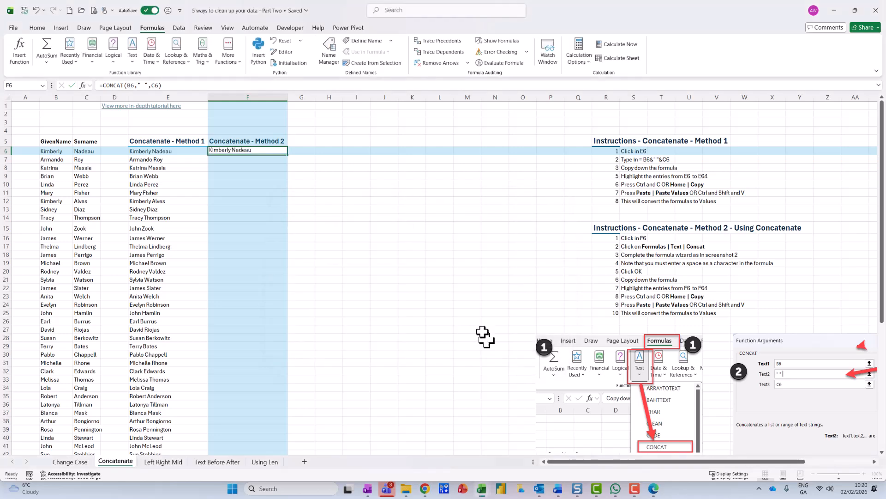
double_click(289, 154)
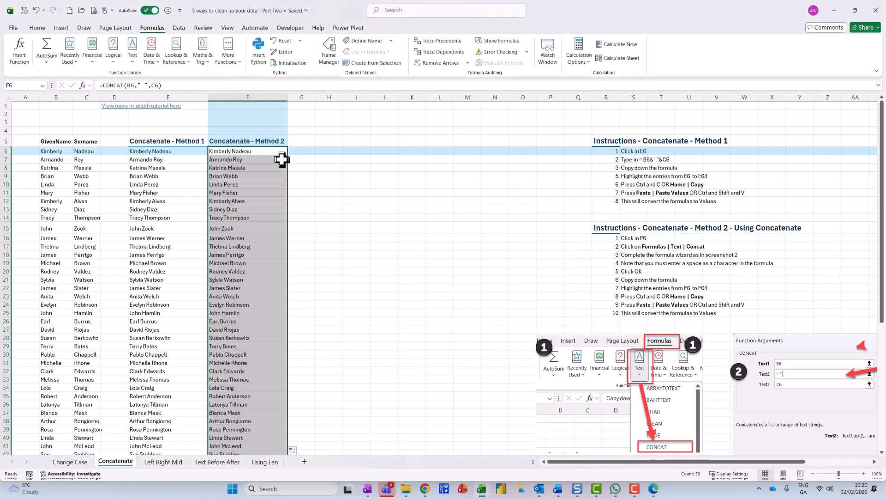
key("ctrl+2")
mouse_move(208, 103)
left_mouse_down()
mouse_move(98, 96)
mouse_move(193, 120)
left_mouse_up()
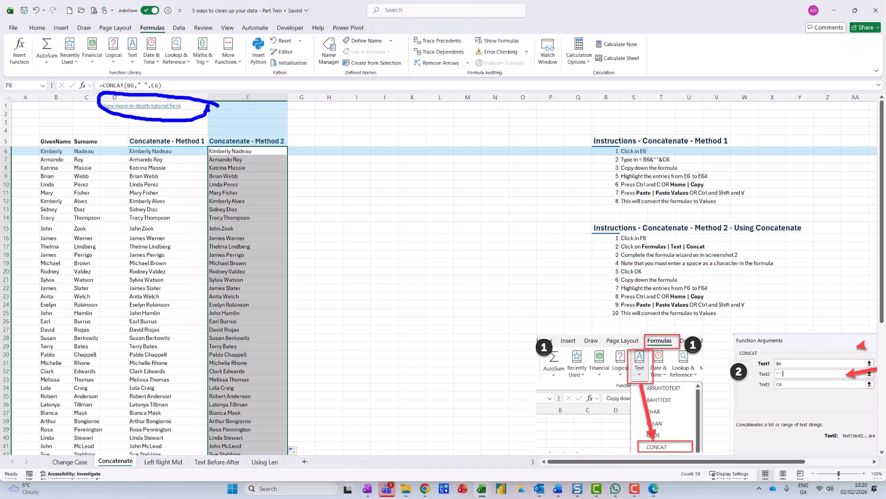
key("Escape")
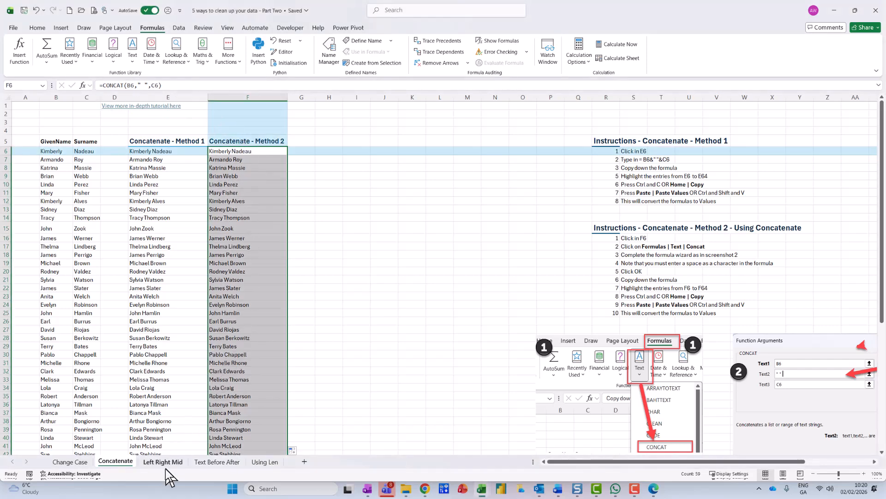
Step: On the Left Right Mid sheet, enter =LEFT(A5,4) in B5 to extract the first four characters
left_click(168, 462)
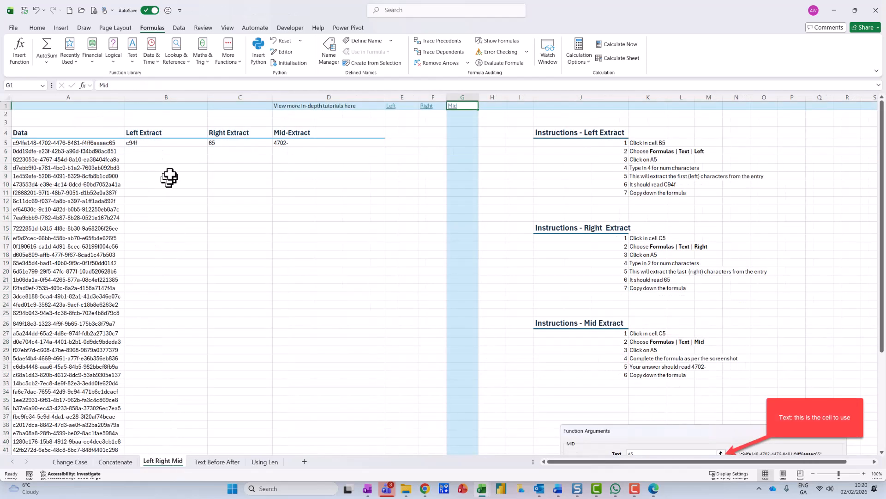
left_click(165, 146)
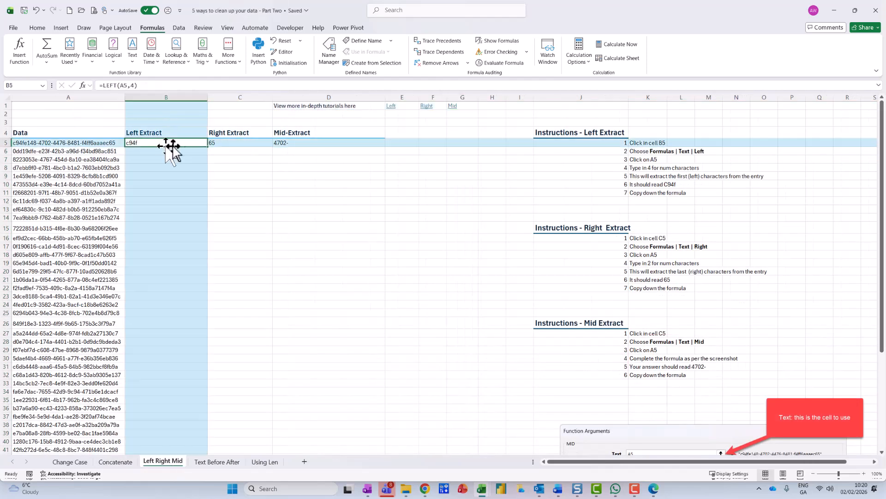
type("=left(")
left_click(113, 144)
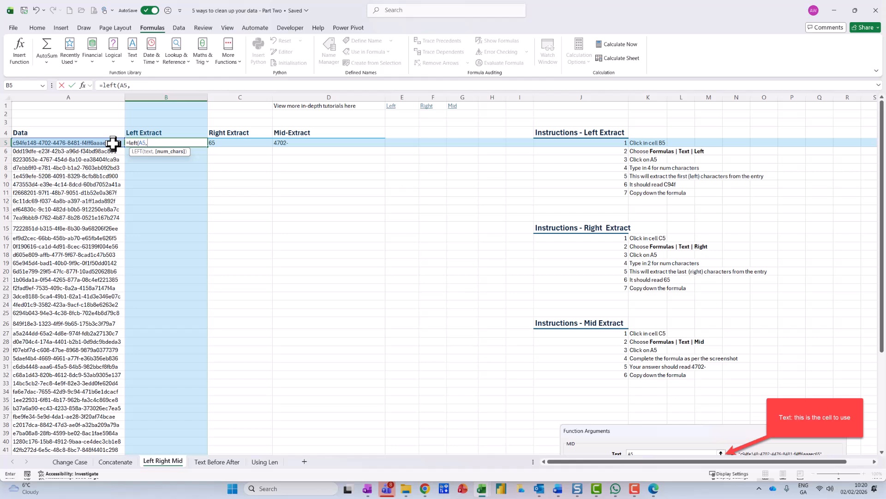
type(")")
key("Return")
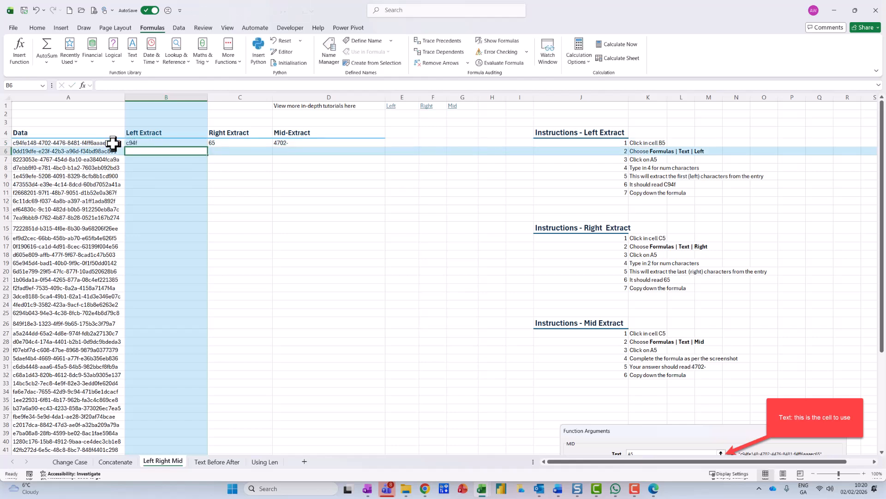
left_click(146, 144)
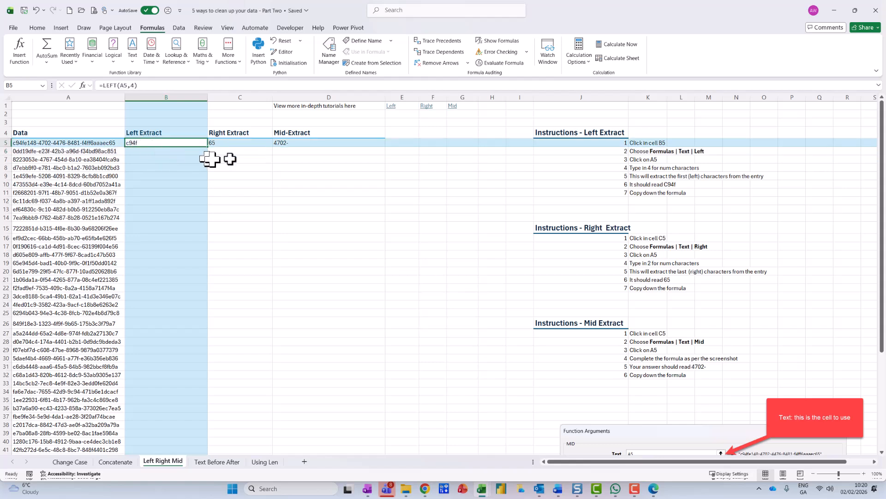
Step: Enter =RIGHT(A5,2) in C5 to extract the last two characters of A5
left_click(240, 144)
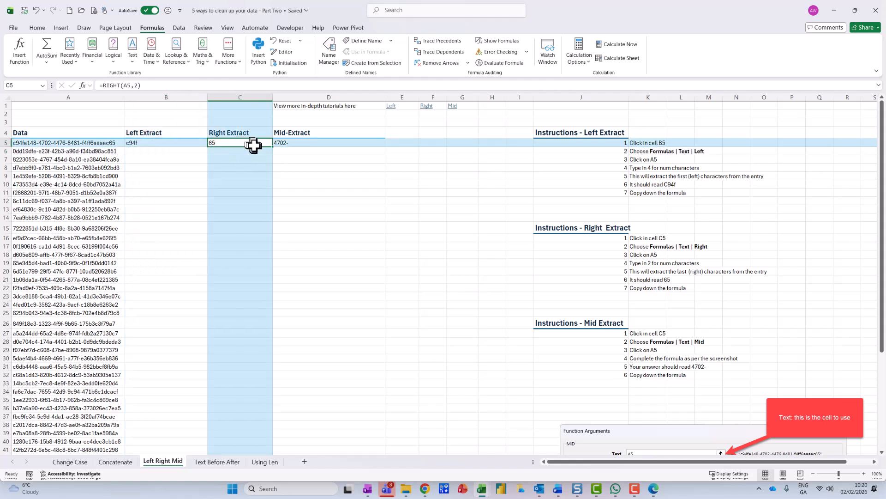
type("=rig")
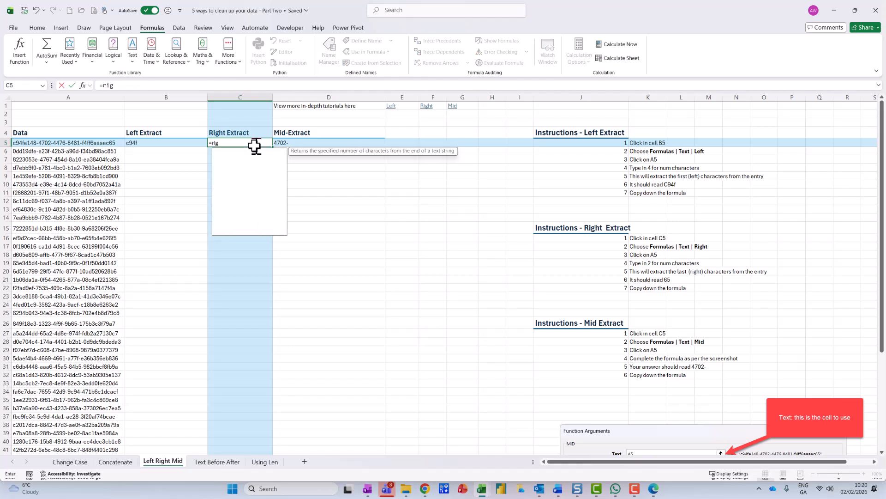
type("ht(")
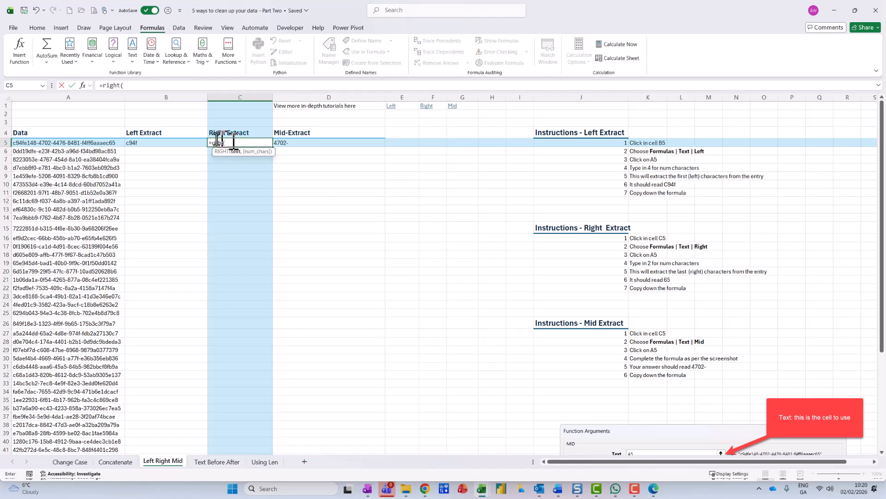
left_click(101, 145)
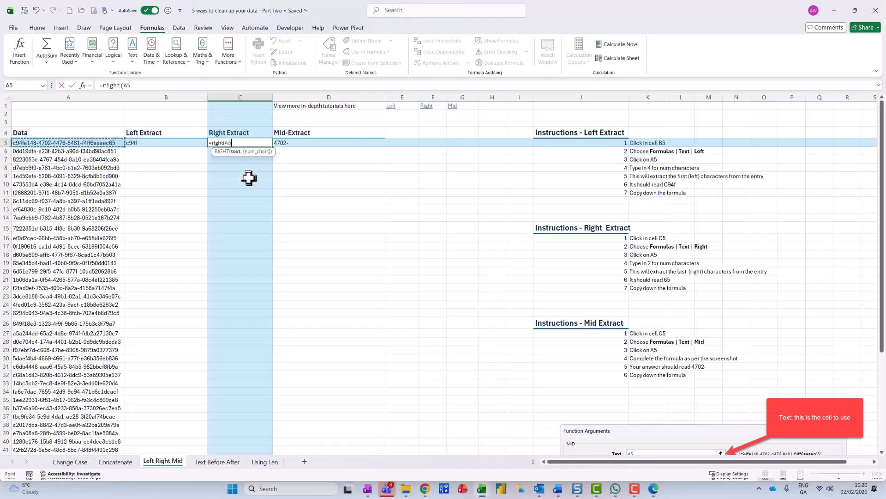
type(",2)")
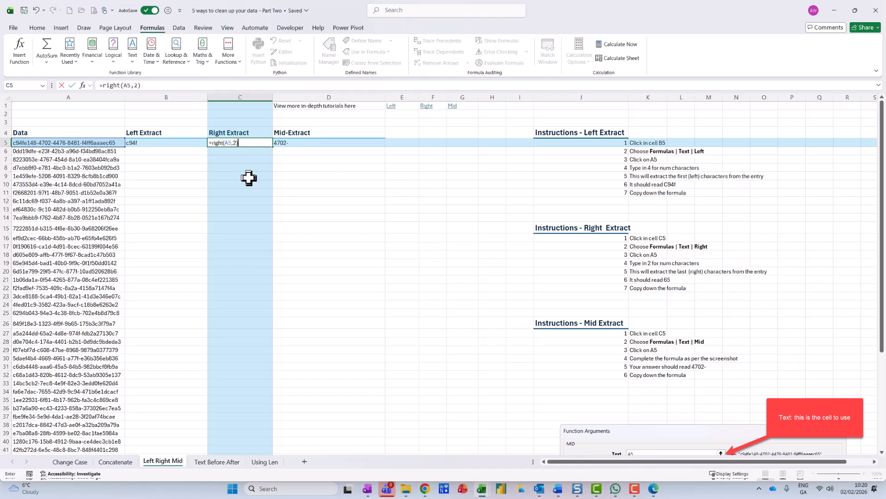
key("Return")
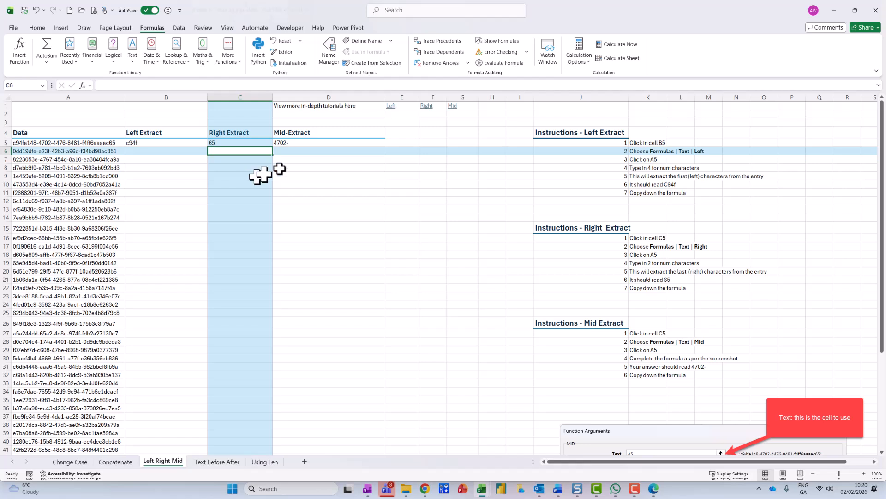
Step: Clear D5 and insert a MID function there with A5 as its text argument
left_click(318, 144)
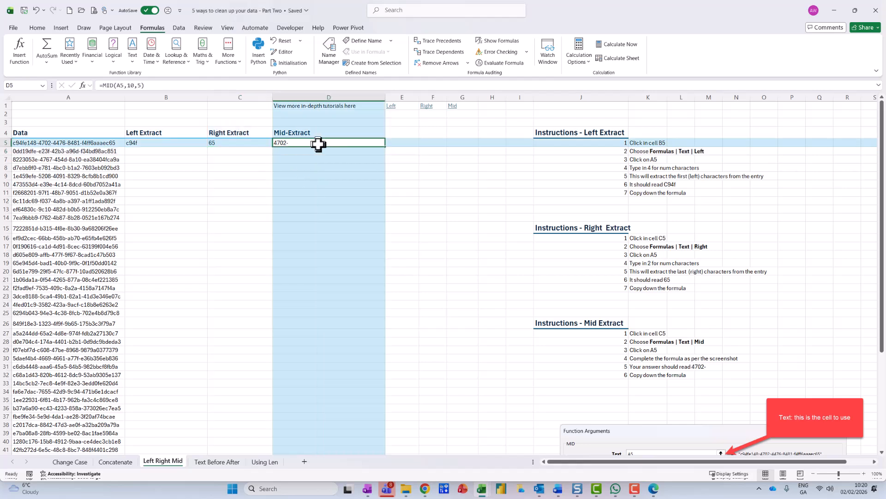
key("Delete")
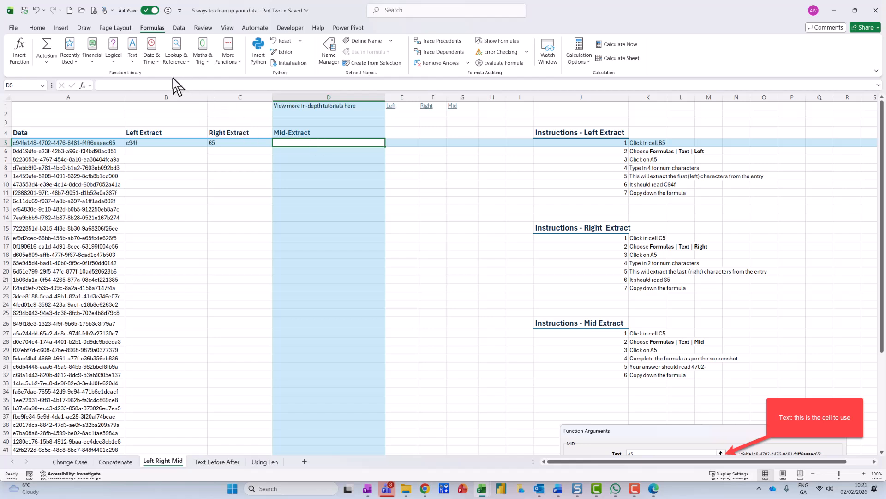
left_click(133, 52)
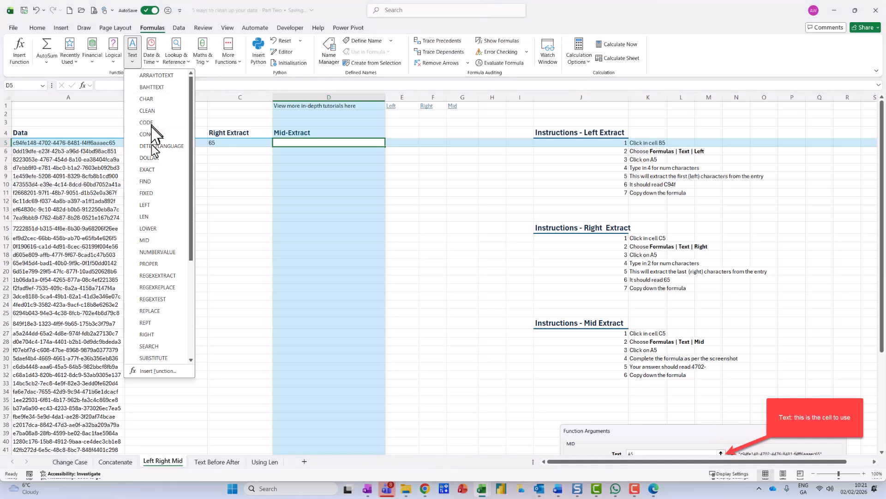
left_click(155, 241)
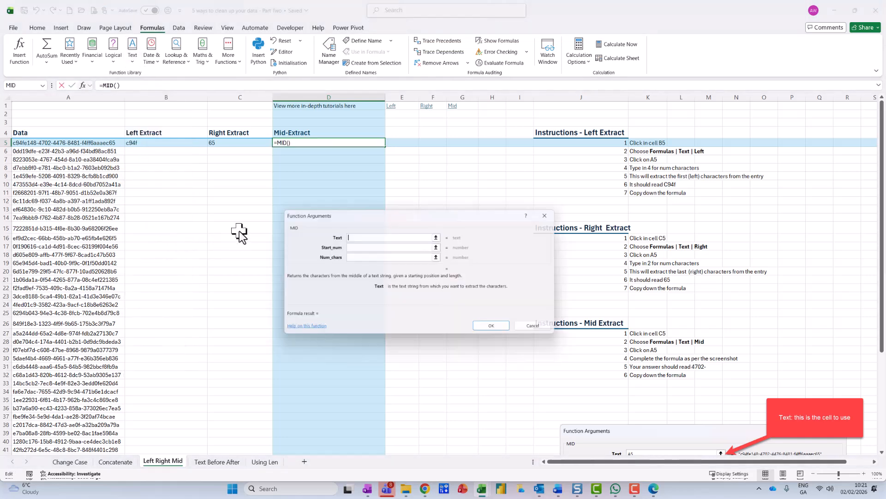
left_click_drag(355, 216, 269, 223)
left_click(106, 143)
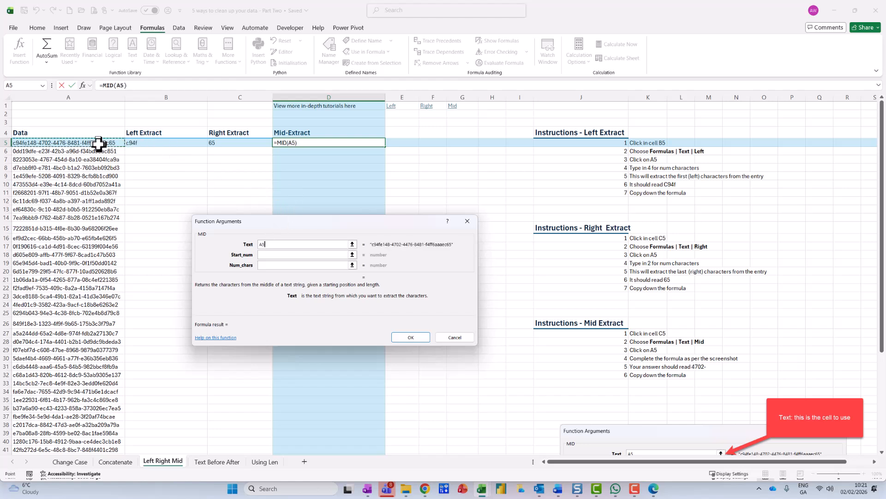
Step: Set the MID function's start number to 4 and its number of characters to 5, completing the formula in D5
left_click(275, 255)
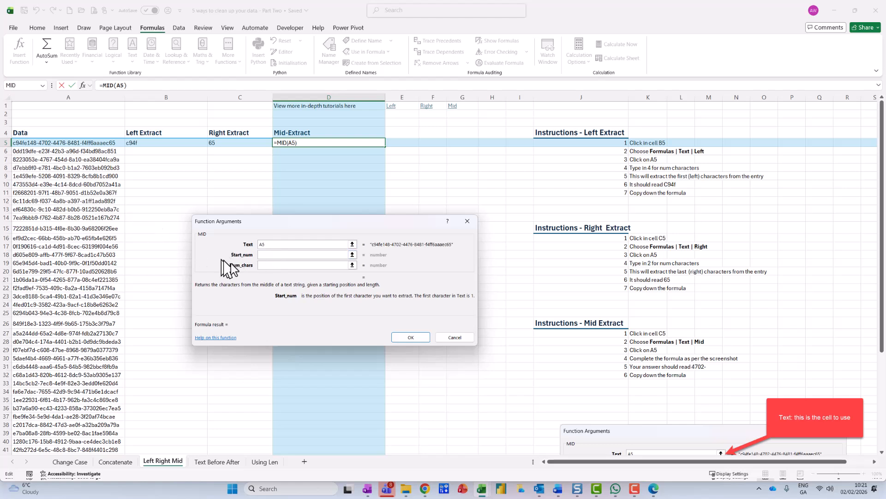
left_click(280, 256)
type("4")
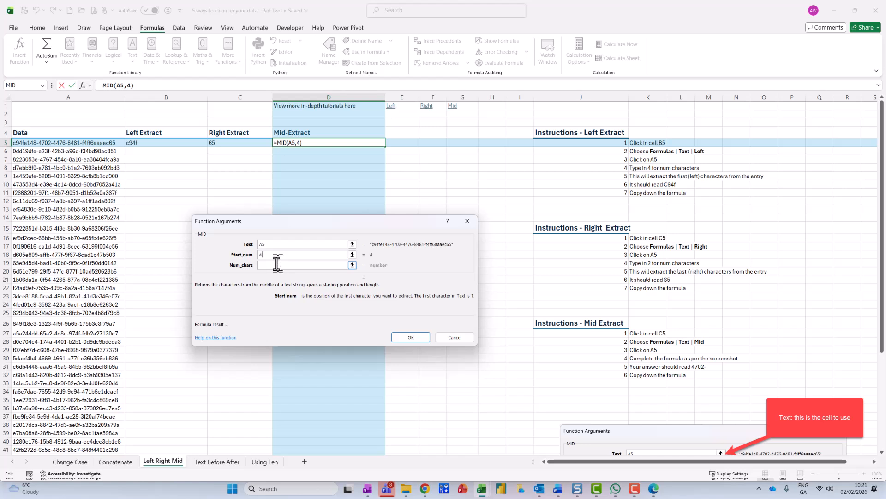
left_click(276, 265)
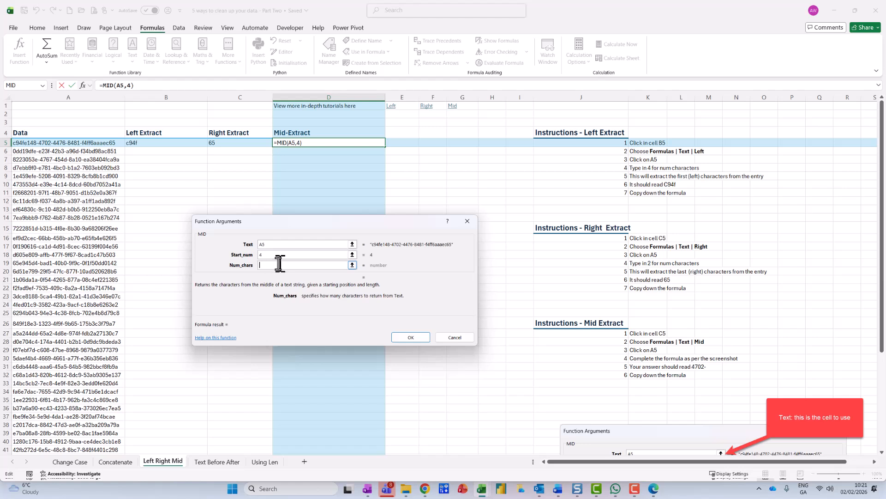
type("5")
left_click(416, 340)
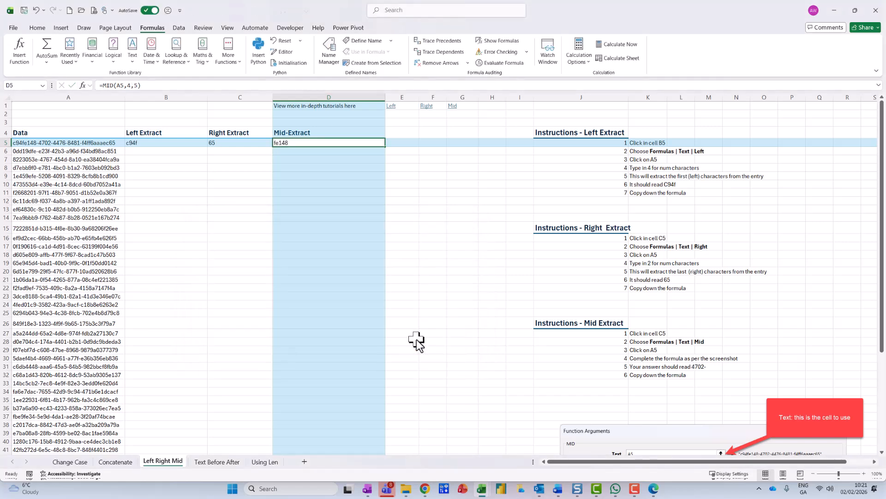
scroll(363, 291, "up", 1)
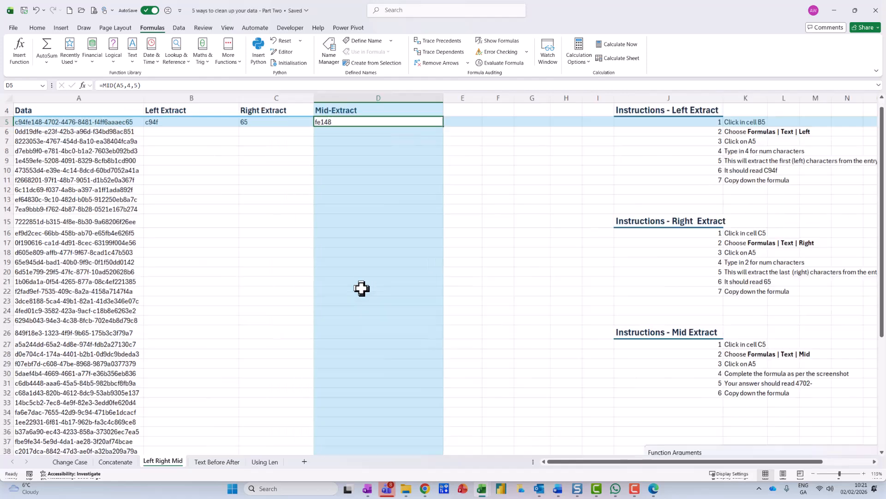
Step: Copy the LEFT, RIGHT and MID formulas in B5:D5 down through all the data rows
left_click(103, 150)
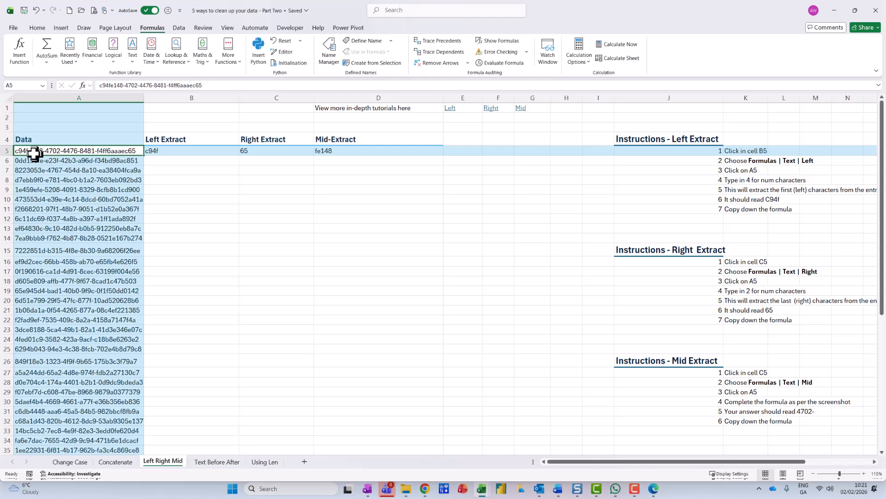
left_click(347, 151)
left_click_drag(200, 152, 434, 157)
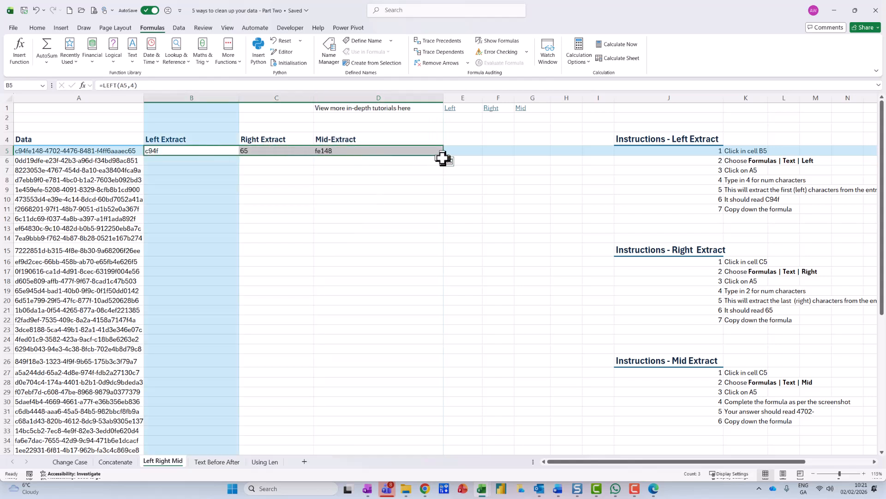
double_click(444, 157)
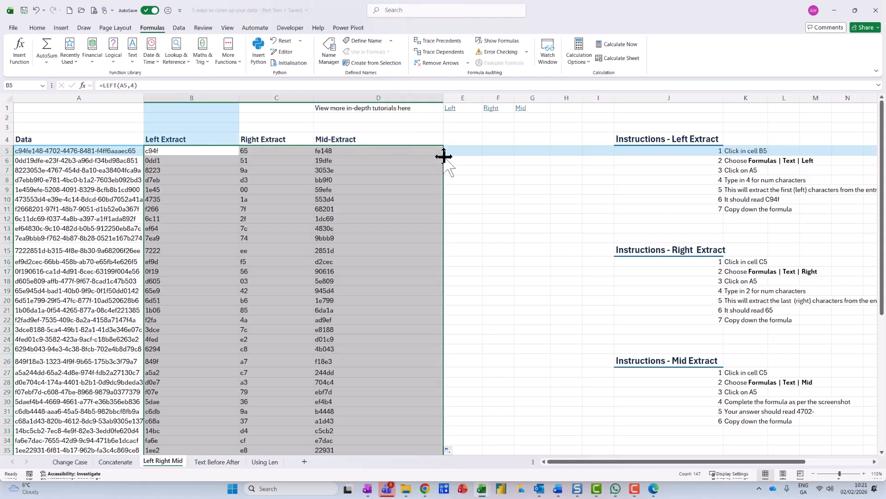
Step: Replace the formulas in the filled Left, Right and Mid Extract columns with their values
key("ctrl+c")
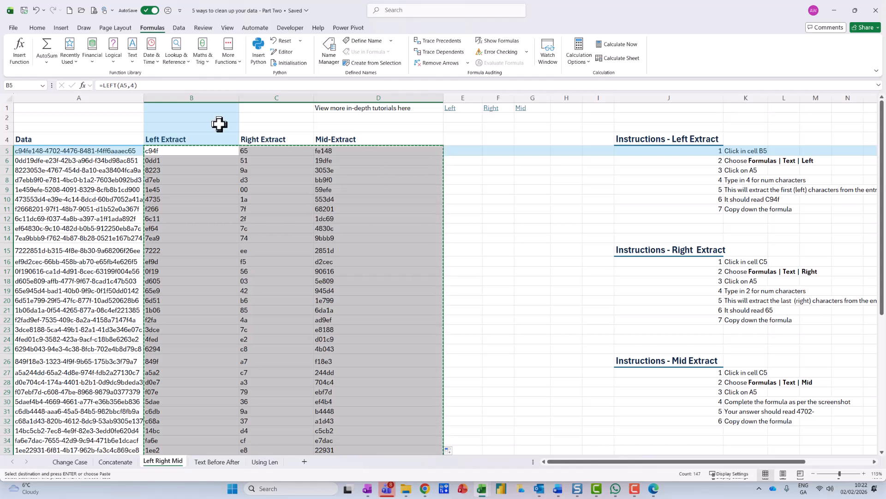
key("ctrl+shift+v")
left_click(353, 182)
key("Escape")
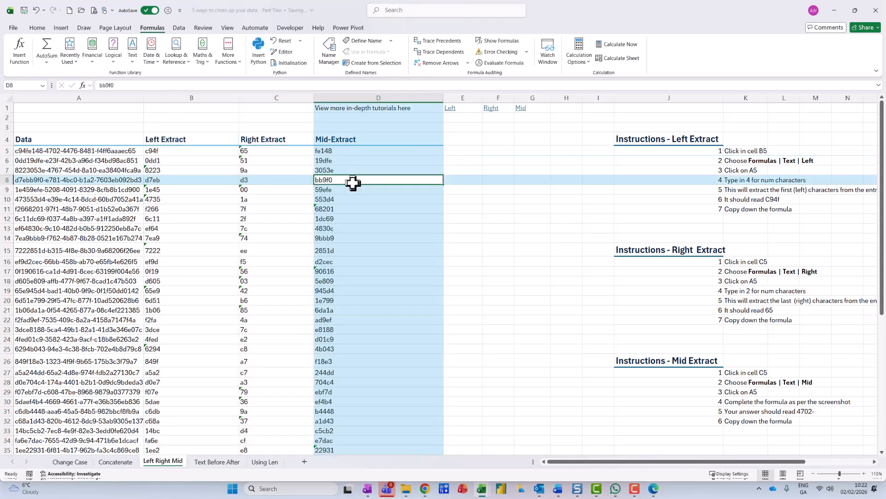
left_click(182, 169)
Step: Ignore the number-stored-as-text error for all the Right Extract values from C5 down
left_click_drag(189, 151, 359, 429)
scroll(355, 406, "up", 6)
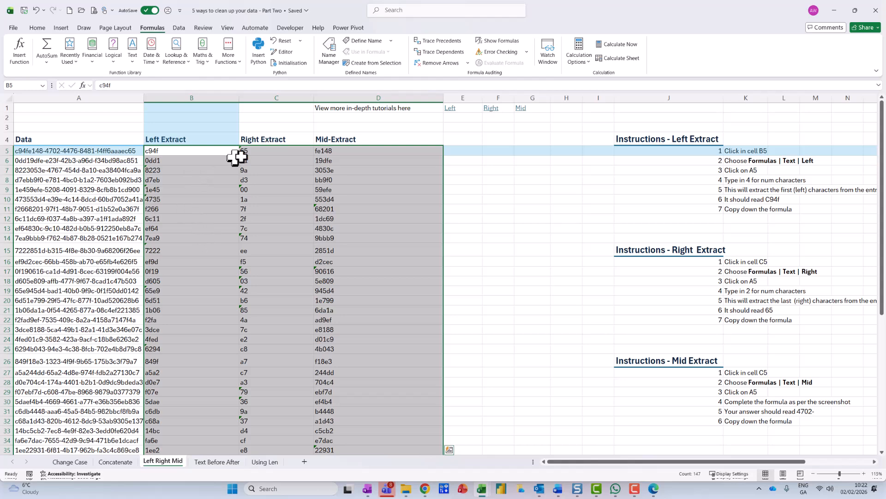
left_click(253, 152)
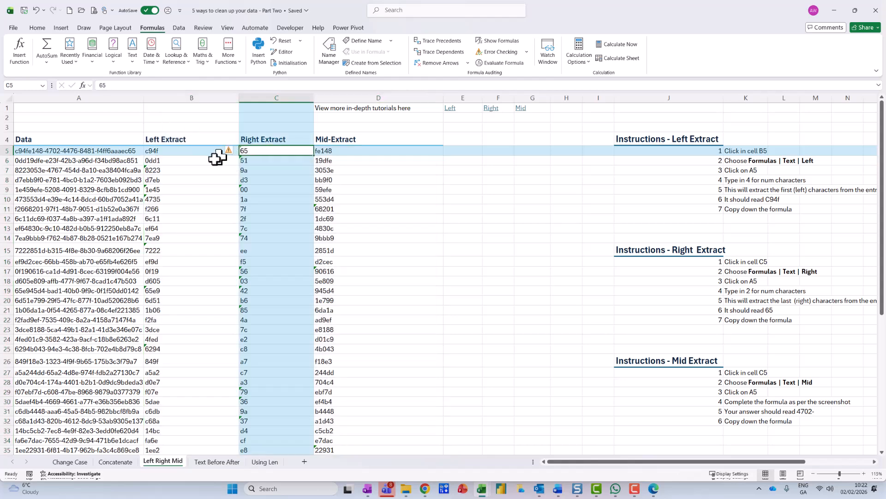
left_click_drag(253, 151, 272, 433)
scroll(264, 370, "up", 7)
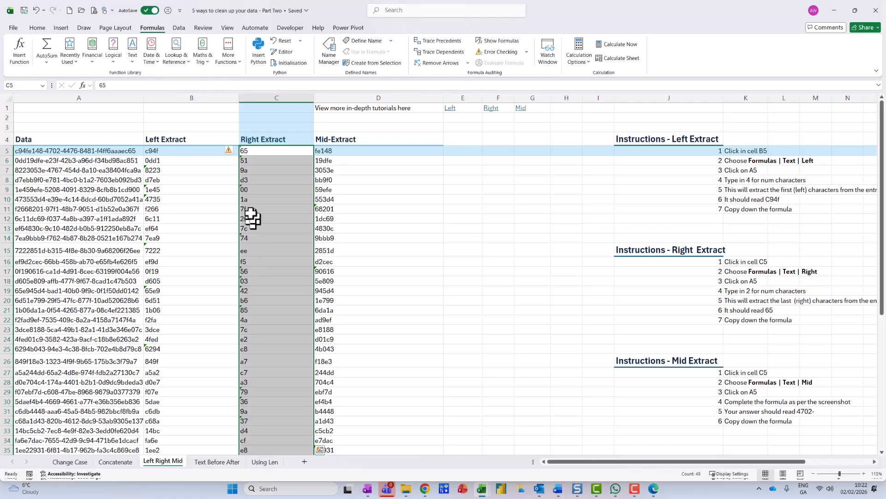
left_click(230, 150)
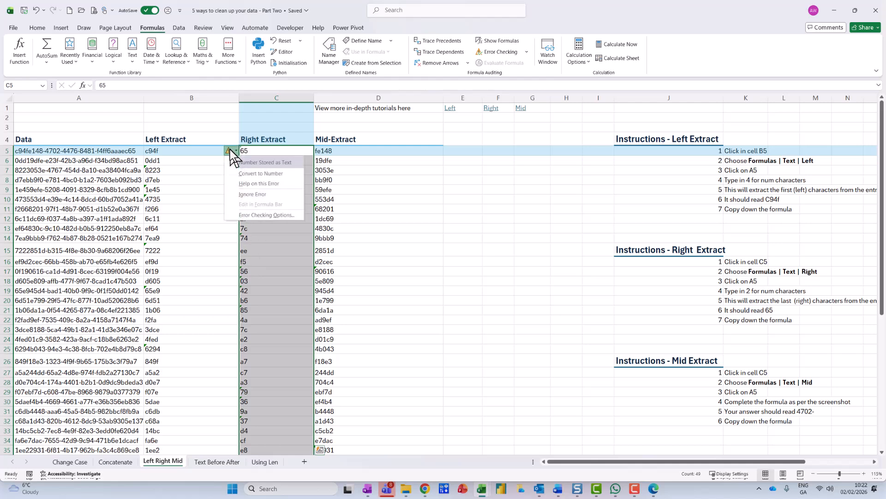
left_click(252, 195)
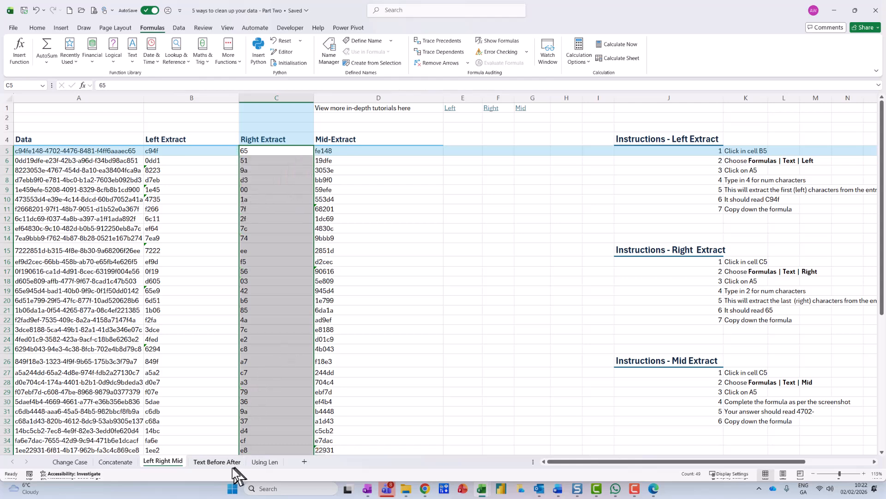
Step: On the Text Before After sheet, examine each argument of the TEXTBEFORE function in C5
left_click(217, 462)
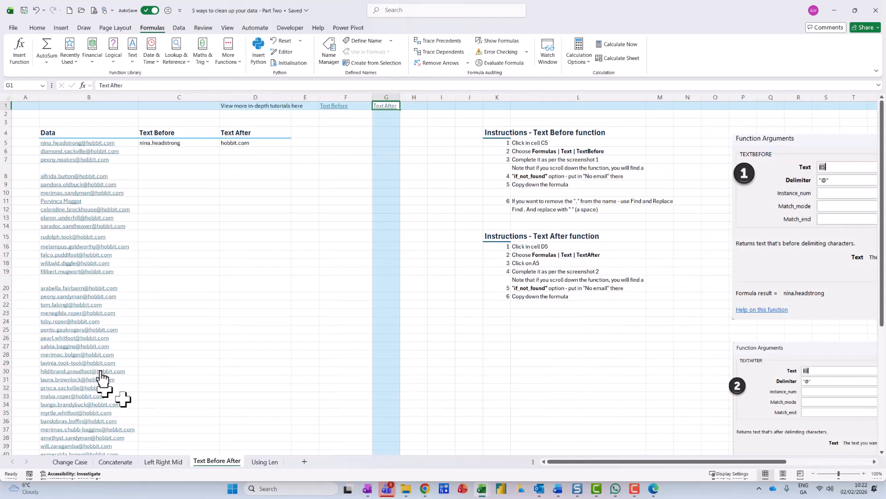
left_click(185, 143)
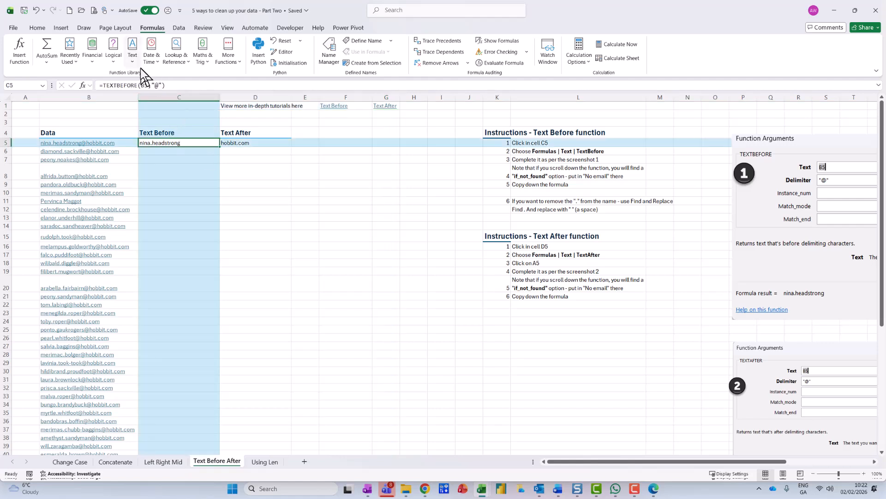
left_click(83, 84)
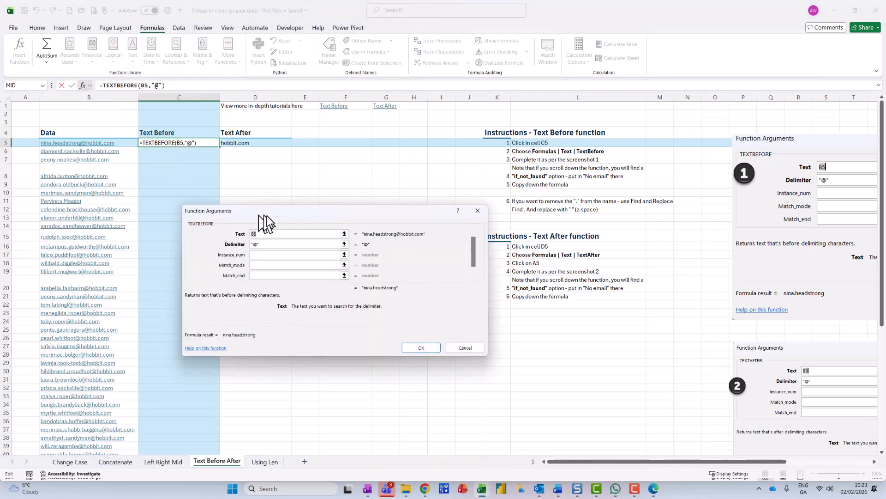
left_click(269, 244)
left_click(271, 255)
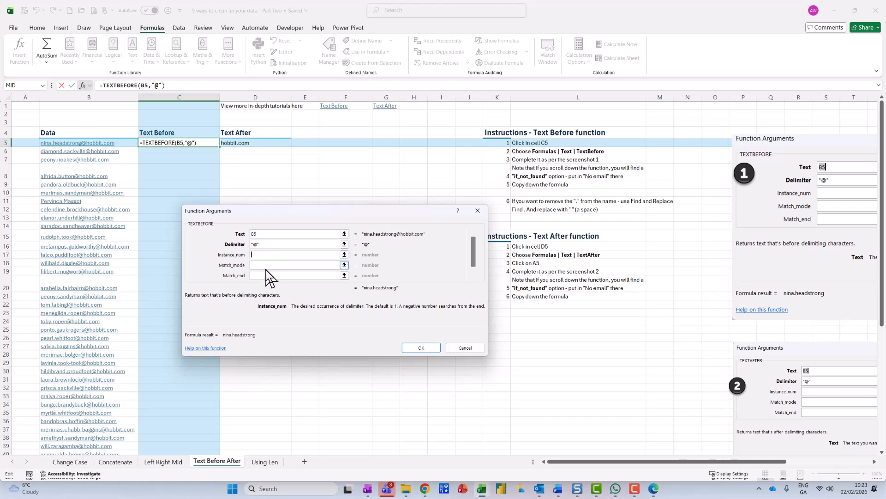
left_click(266, 267)
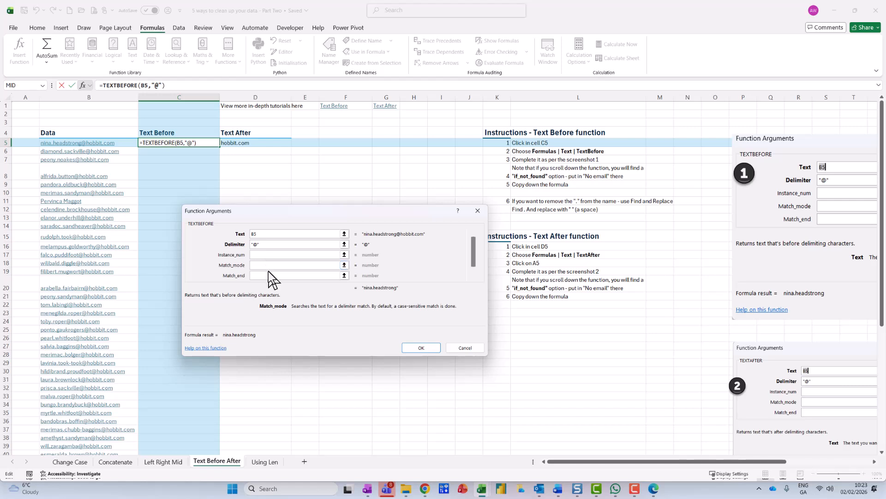
left_click(265, 274)
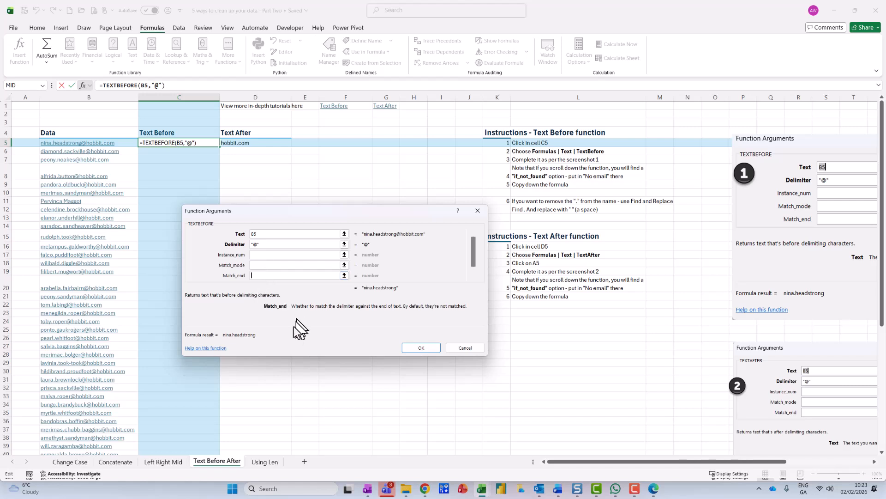
left_click(423, 346)
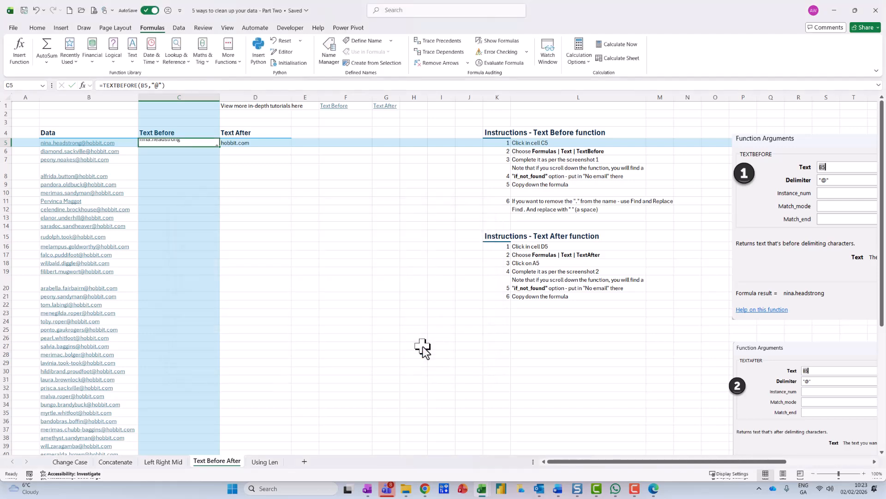
Step: Examine the delimiter, instance number, match mode and match end arguments of the TEXTAFTER function in D5
left_click(264, 143)
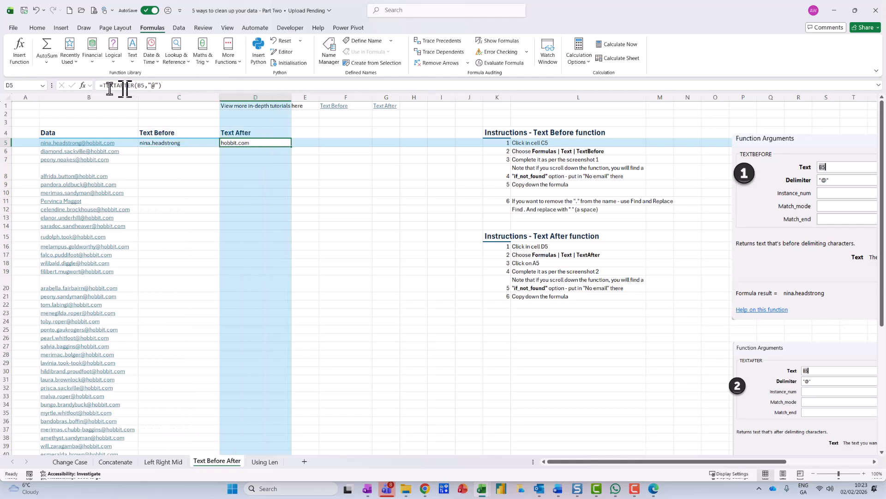
left_click(83, 85)
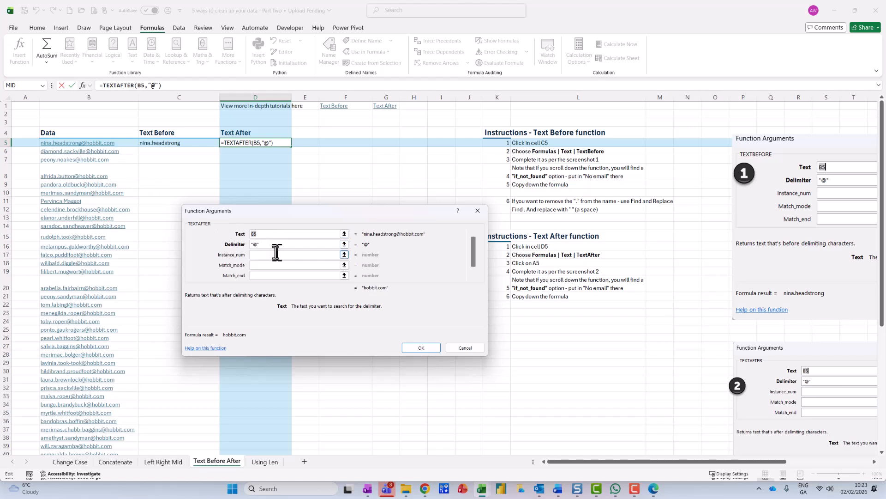
left_click(274, 244)
left_click(265, 256)
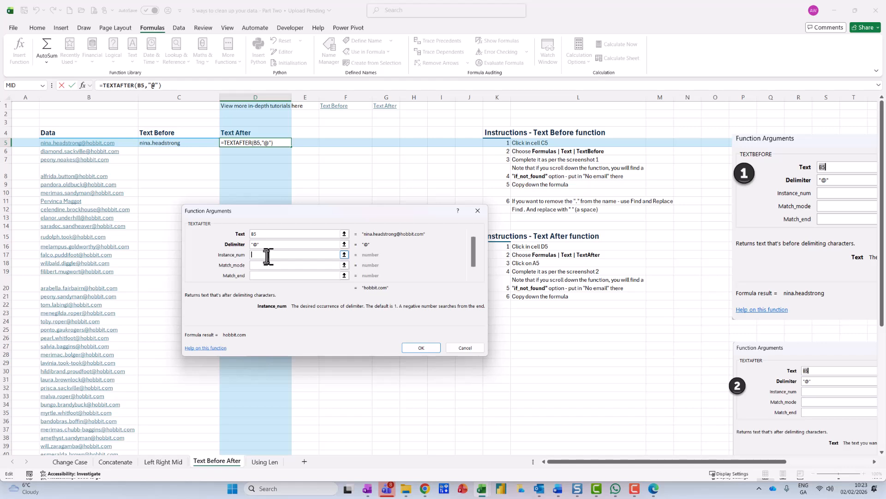
left_click(262, 263)
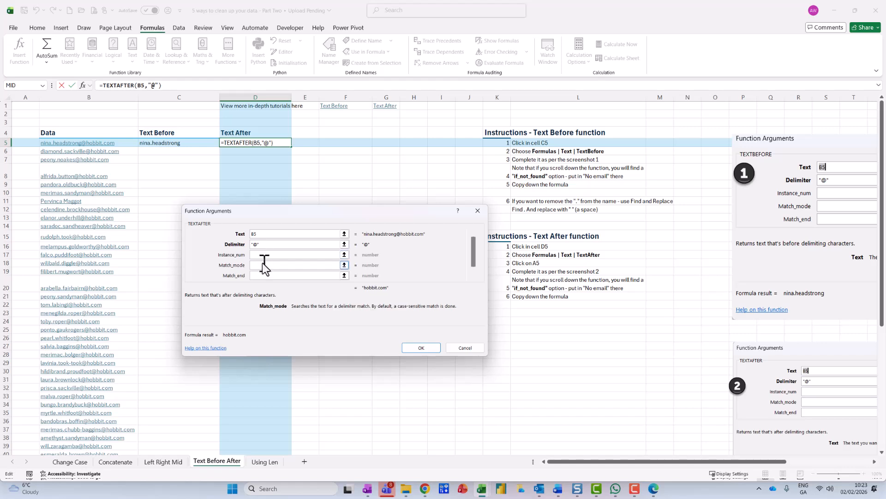
left_click(271, 276)
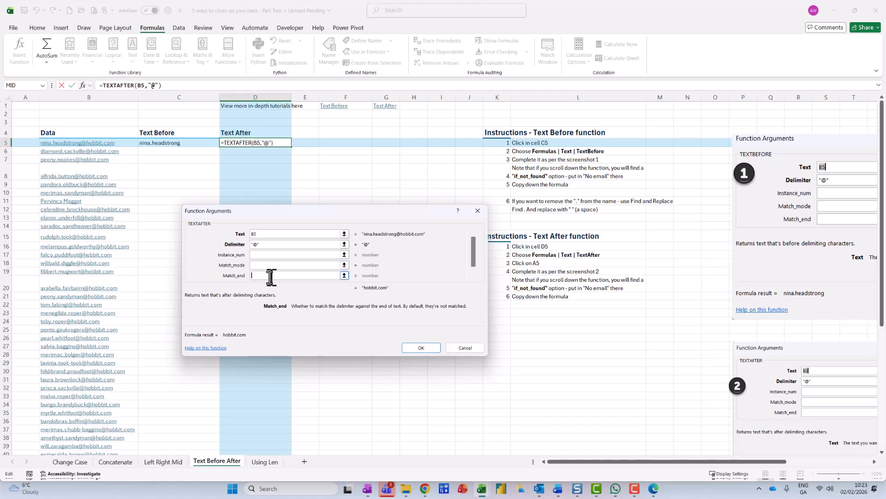
left_click(420, 349)
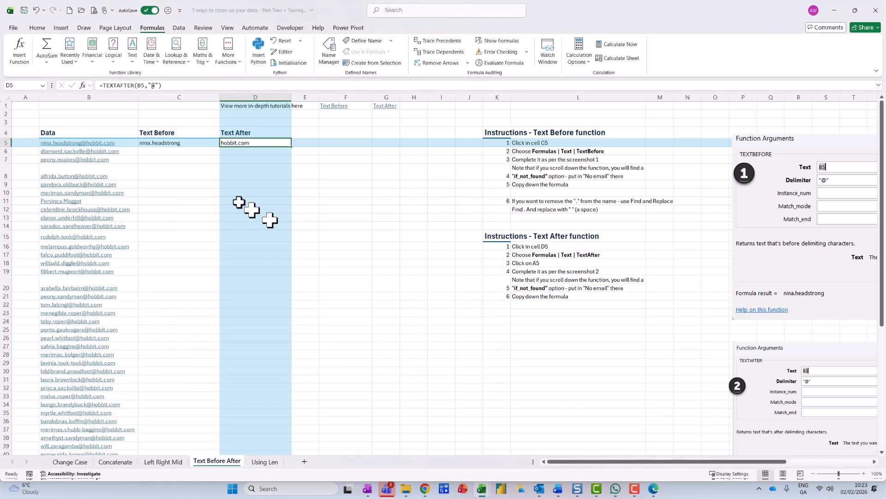
Step: Copy the TEXTBEFORE and TEXTAFTER formulas in C5:D5 down through all the data rows
left_click_drag(178, 143, 258, 143)
double_click(291, 147)
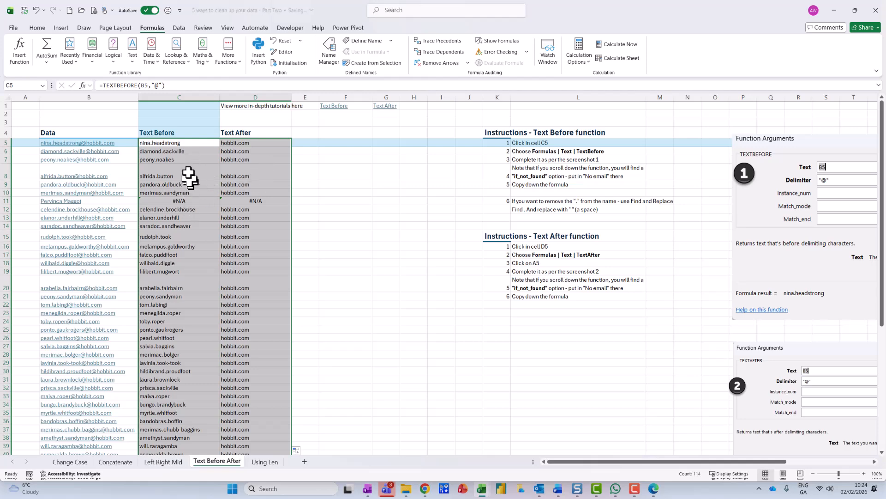
Step: Set the If_not_found argument of C5's TEXTBEFORE function to "No email?" and copy the formula down the Text Before column
left_click(190, 145)
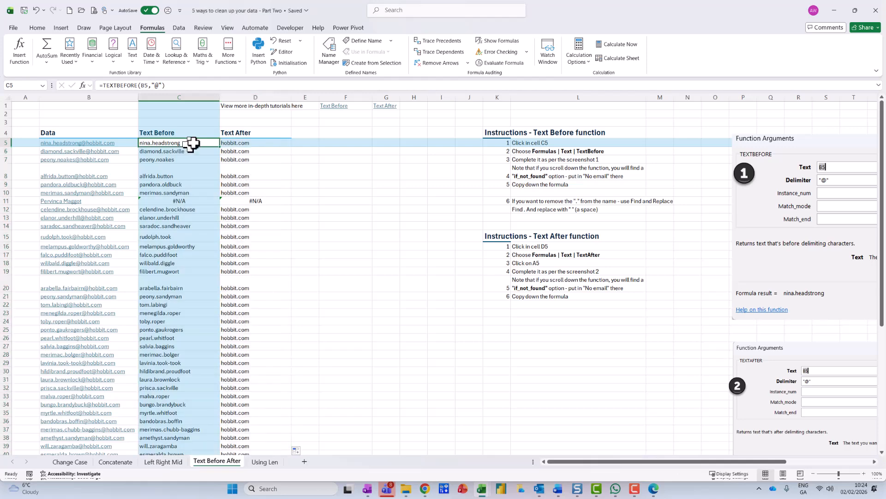
left_click(83, 86)
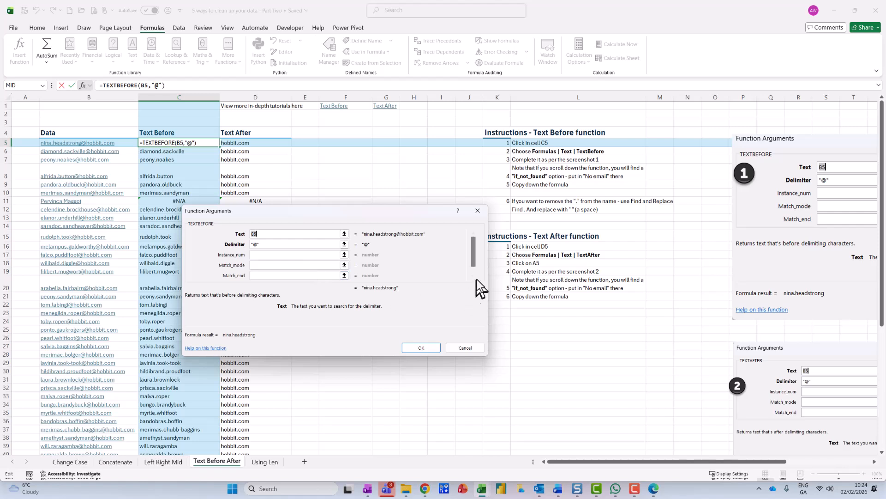
left_click(473, 276)
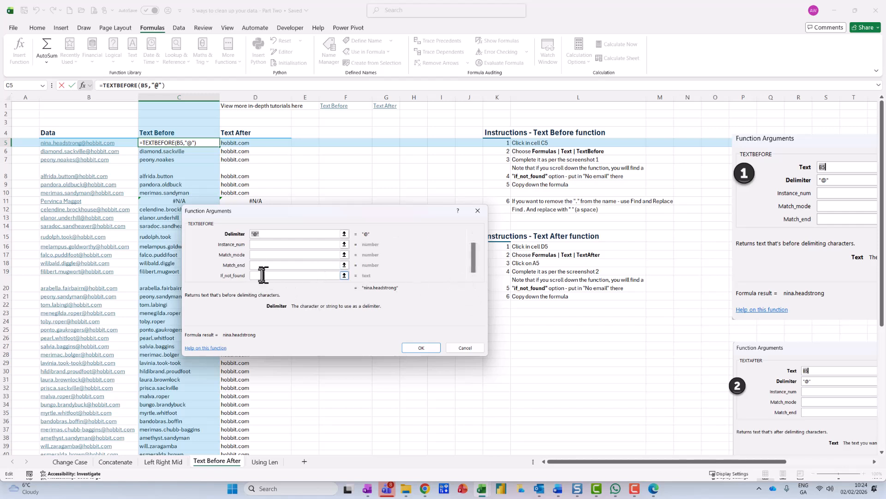
left_click(264, 275)
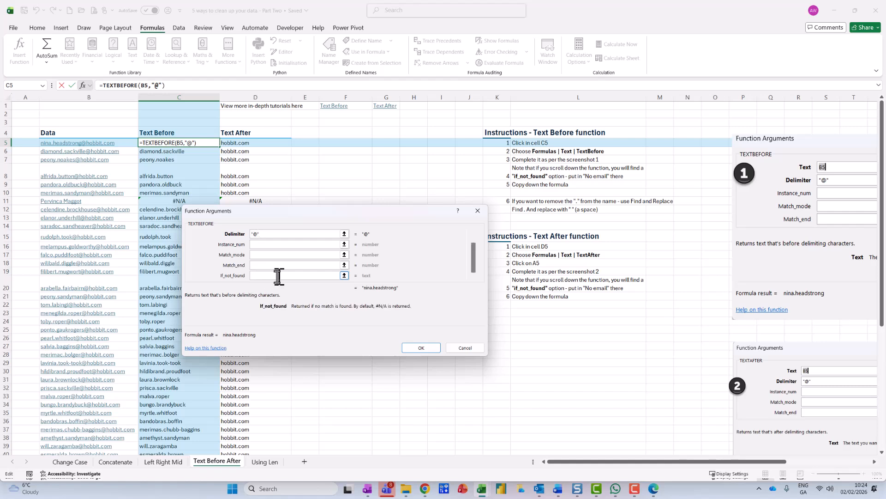
type("\"No email?\"")
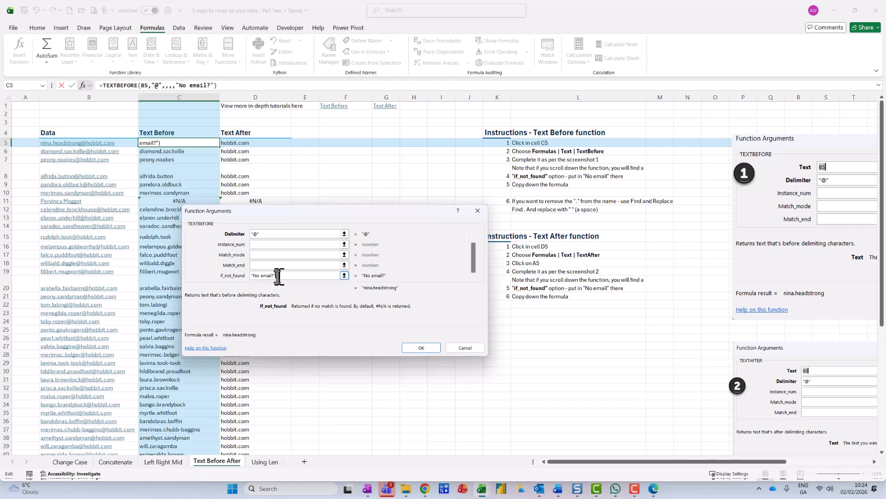
left_click(423, 348)
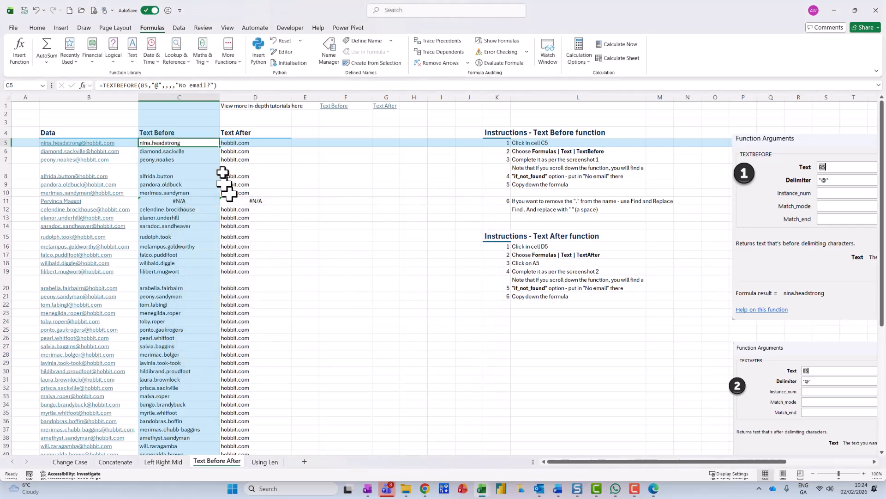
double_click(220, 146)
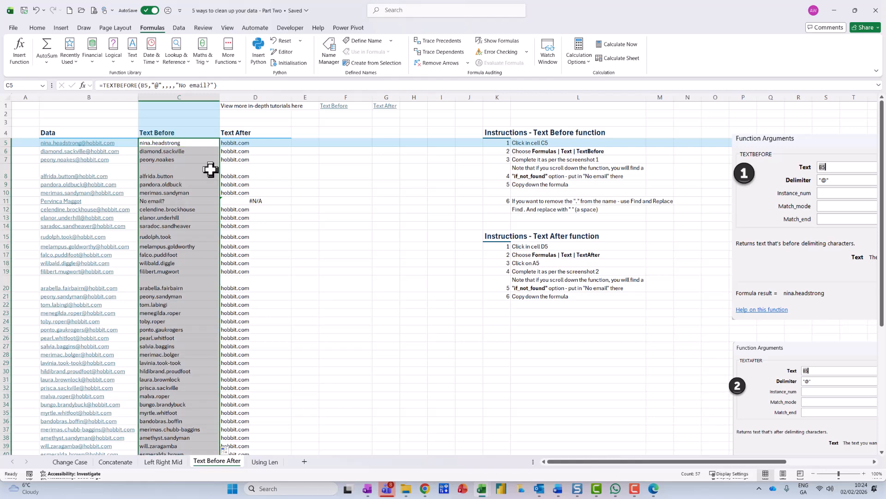
Step: Set the If_not_found argument of D5's TEXTAFTER function to "no email?" and copy the formula down the Text After column
left_click(255, 144)
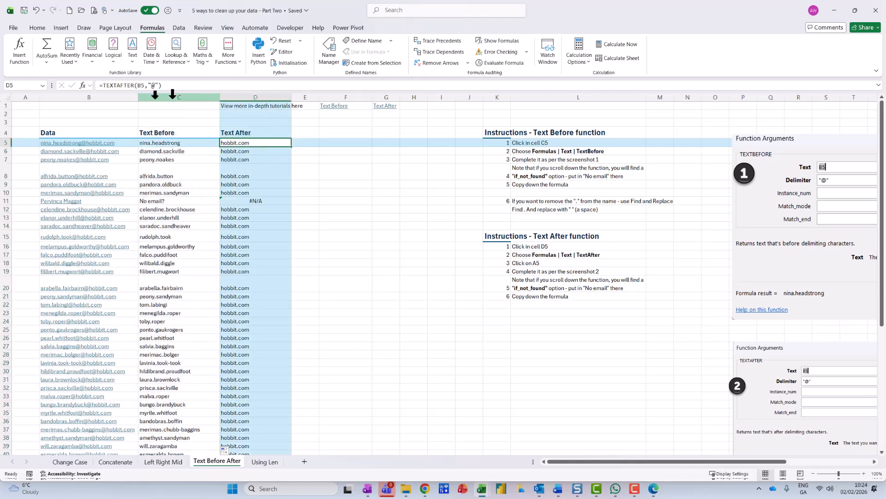
left_click(83, 86)
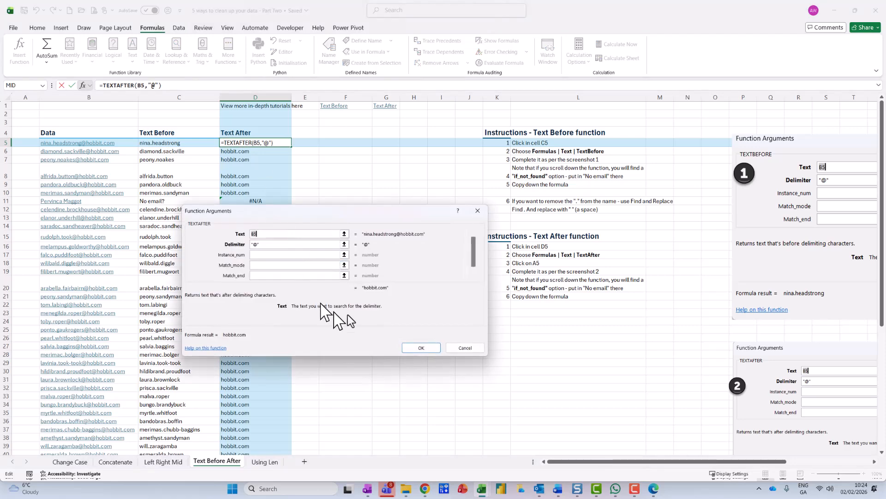
left_click(475, 278)
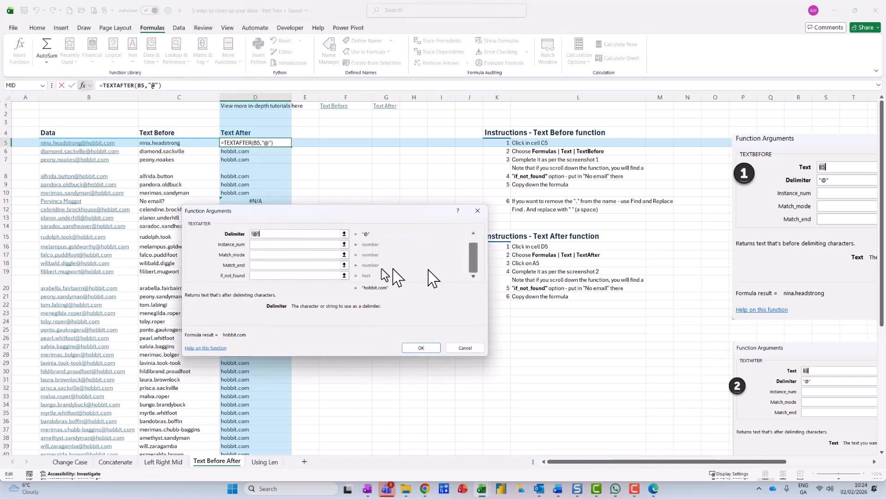
left_click(270, 275)
type("\"no email?\"")
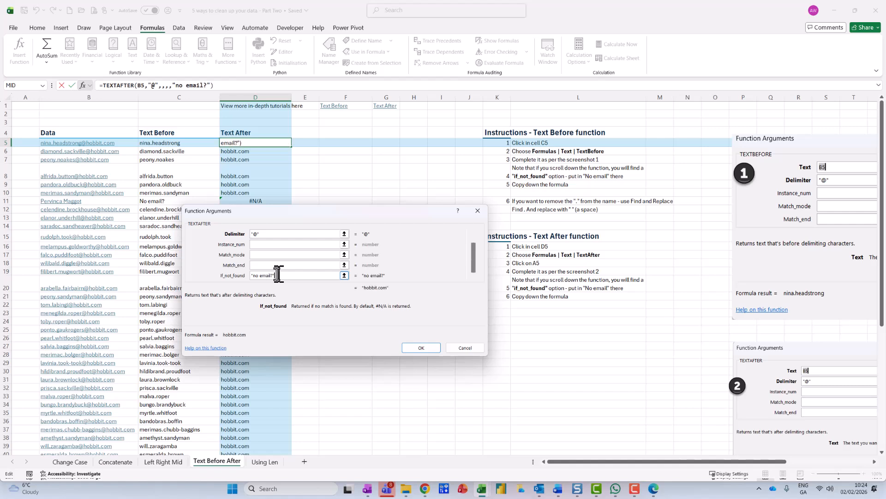
left_click(427, 349)
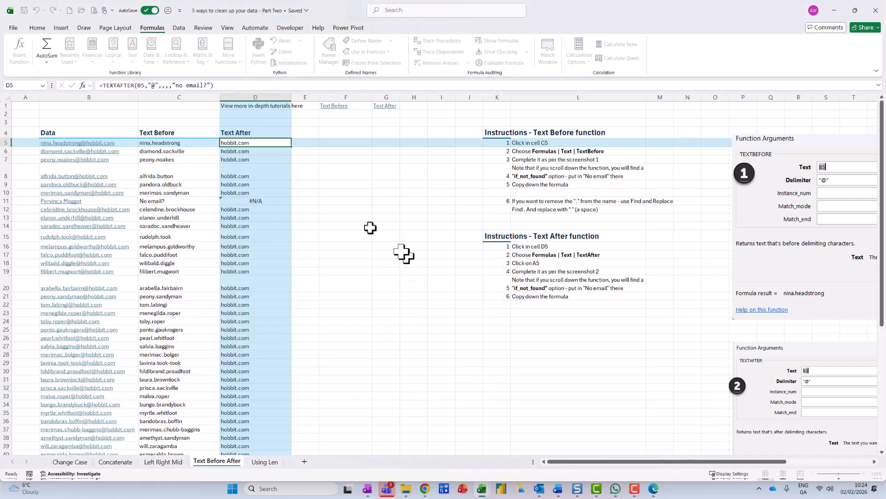
double_click(292, 147)
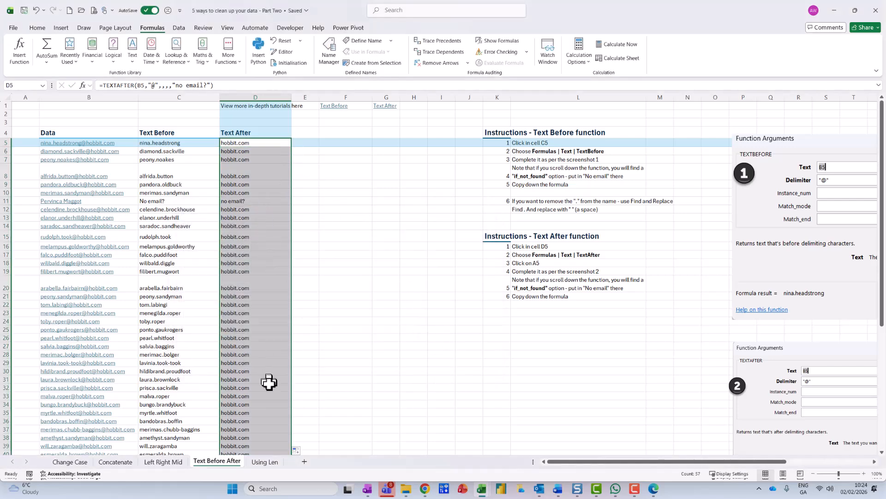
Step: On the Using Len sheet, enter =LEN(A4) in B4 and copy the formula down the Len column
left_click(265, 461)
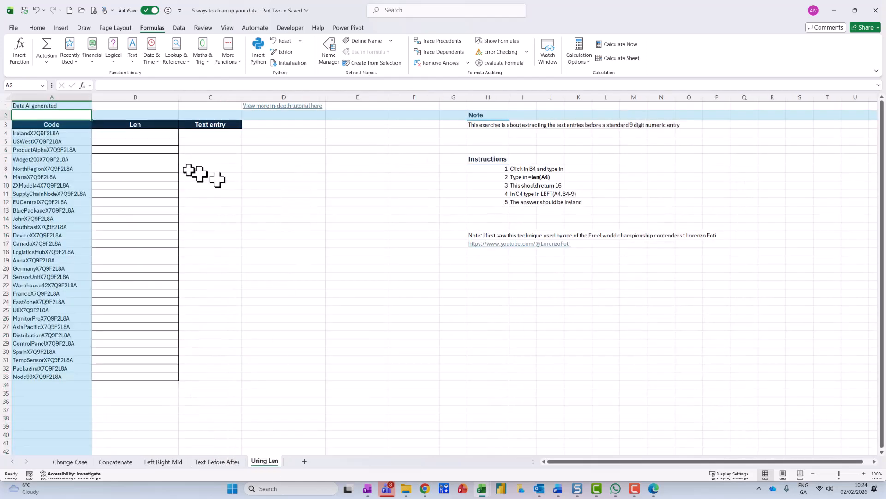
left_click(143, 132)
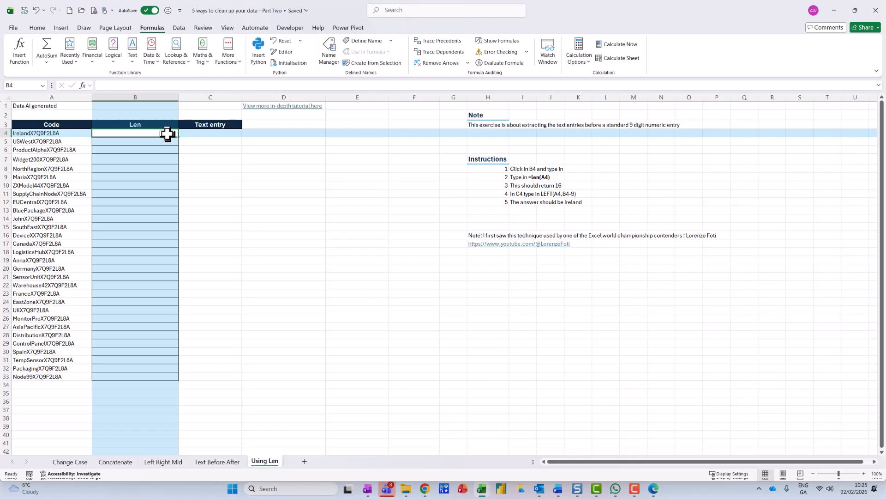
left_click(203, 133)
left_click(157, 133)
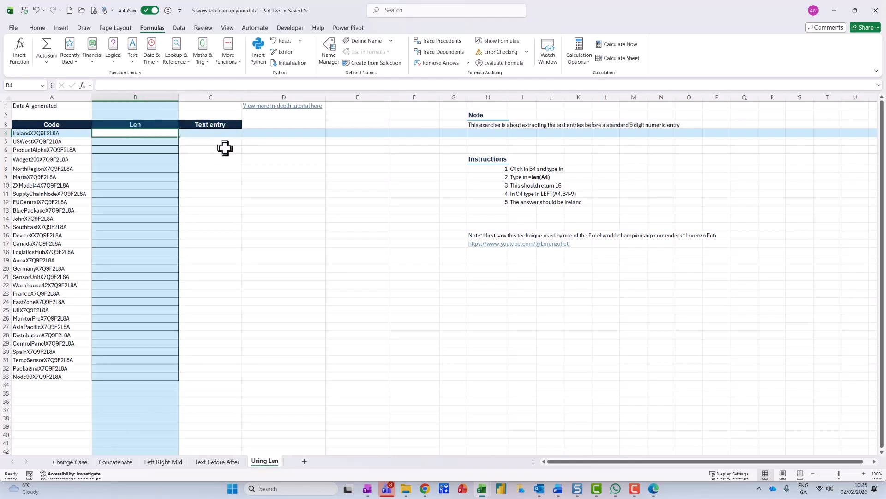
type("=len(")
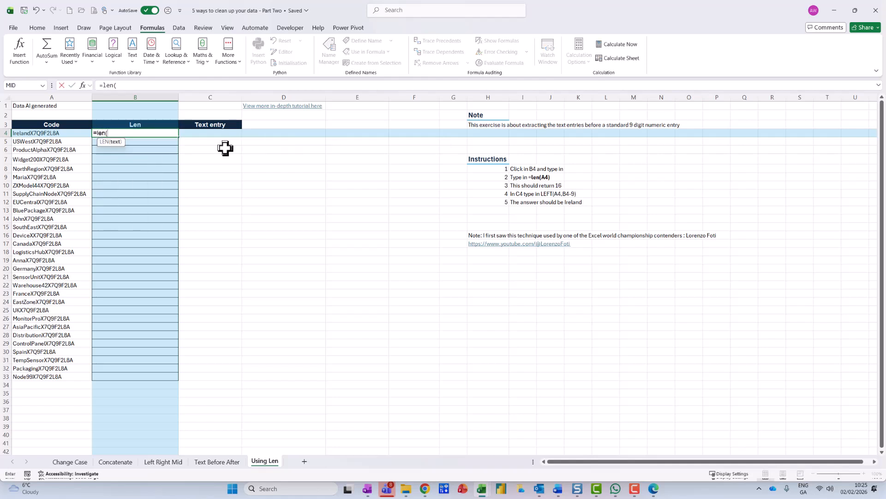
left_click(74, 133)
key("Return")
left_click(122, 134)
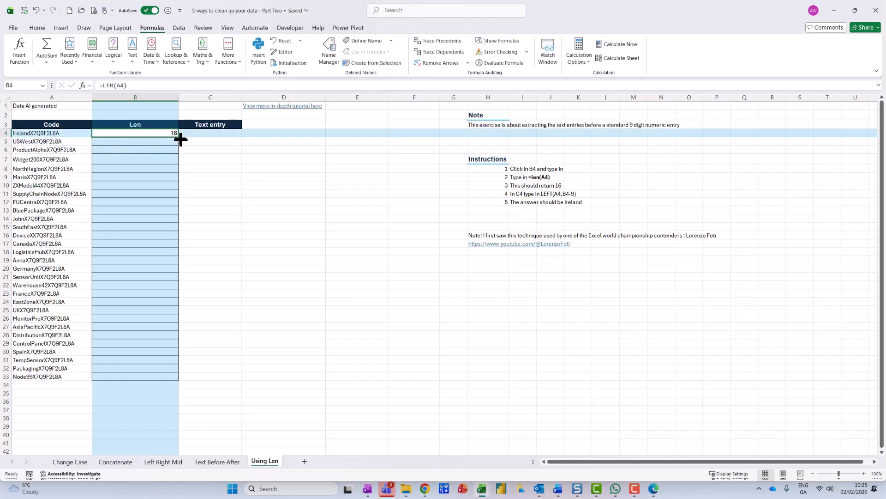
double_click(180, 138)
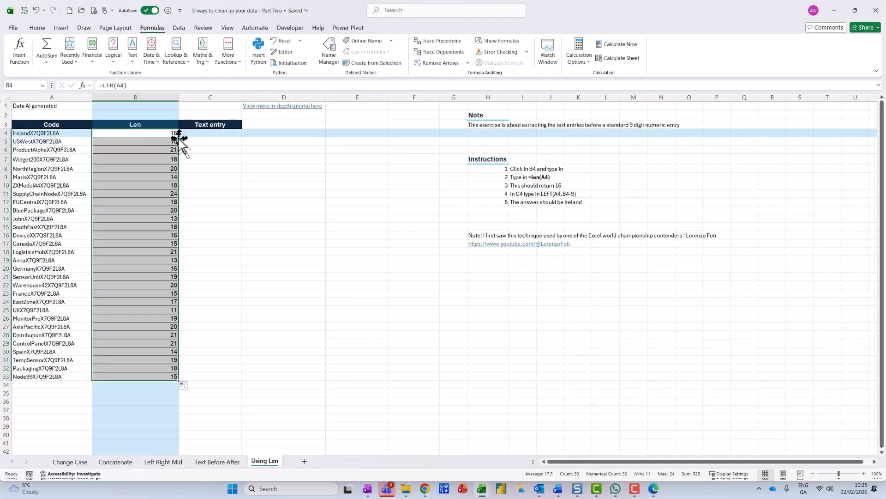
Step: Enter =LEFT(A4,B4-9) in C4 and copy the formula down the Text entry column
left_click(208, 135)
type("=left")
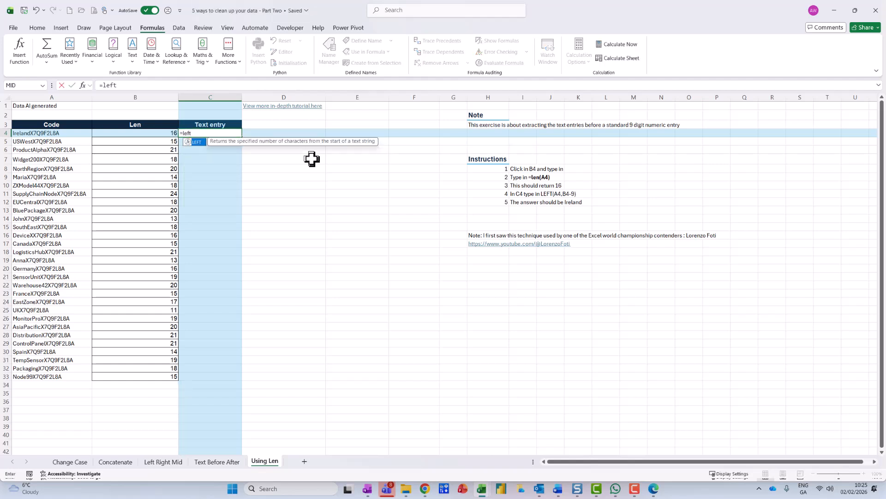
type("(")
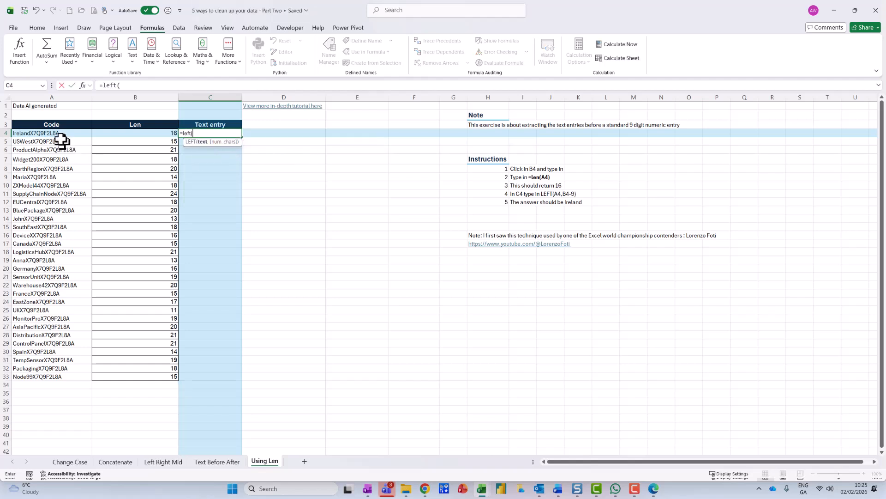
left_click(62, 132)
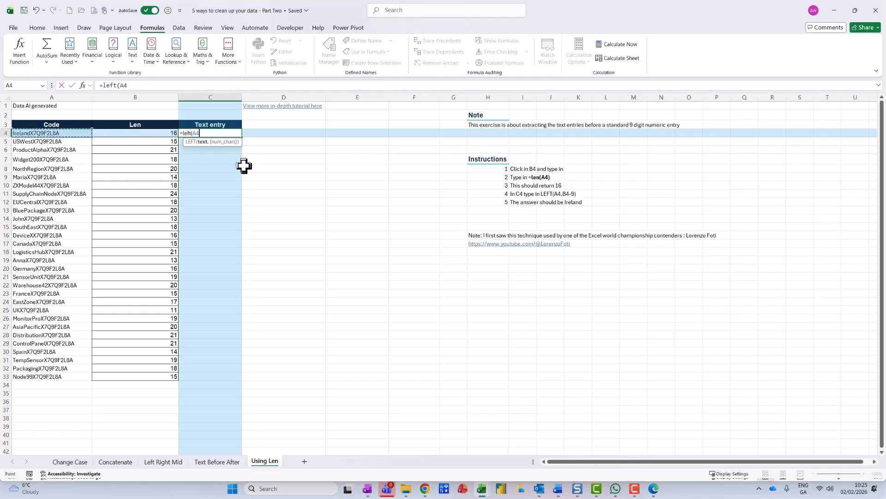
type(",")
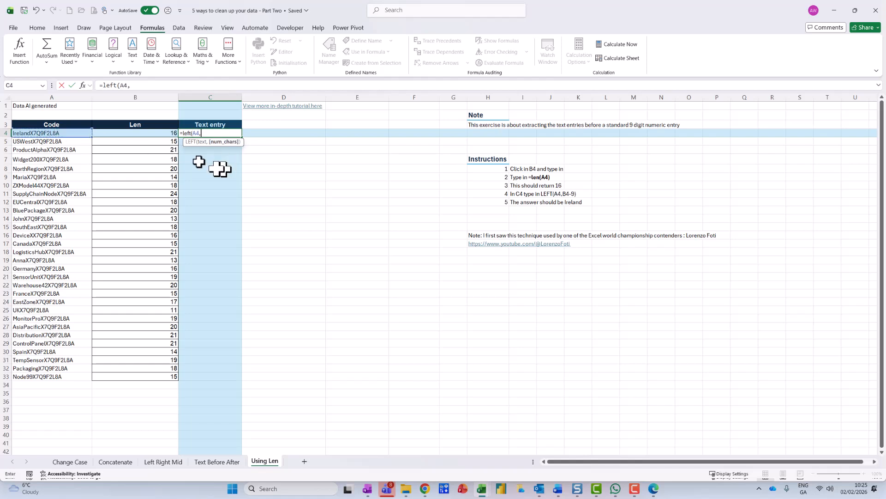
left_click(170, 134)
type("-")
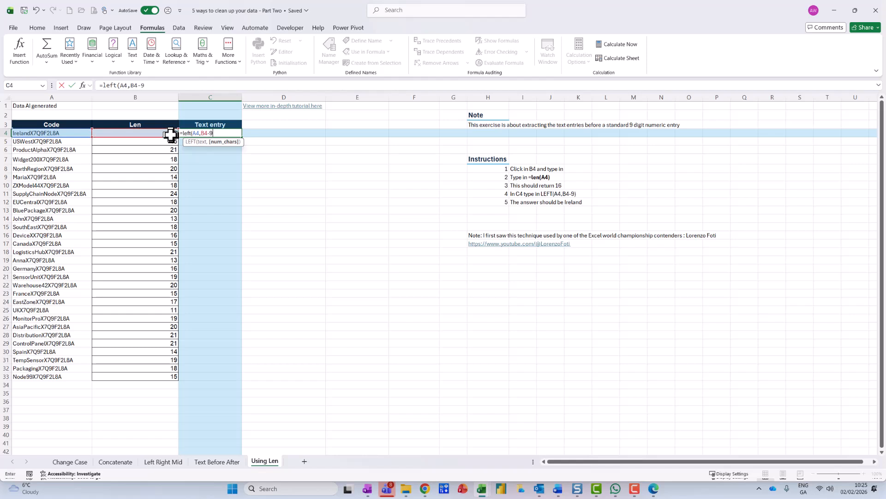
type("9)")
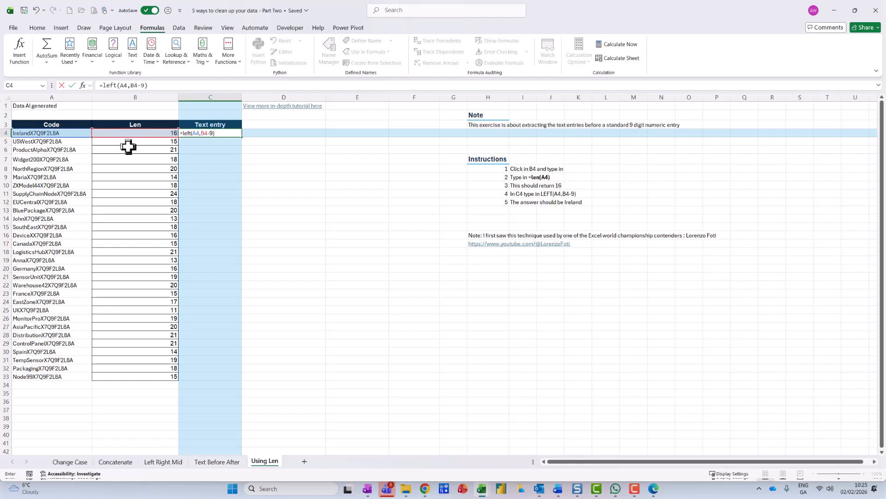
key("Return")
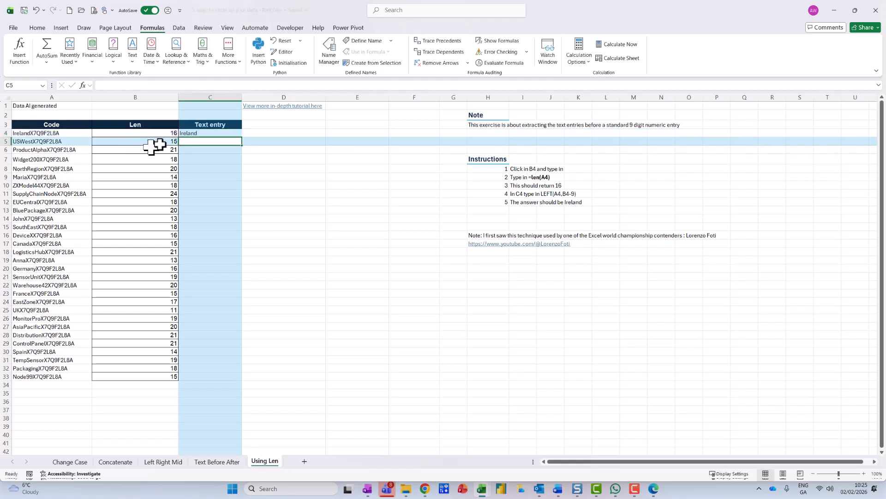
left_click(201, 132)
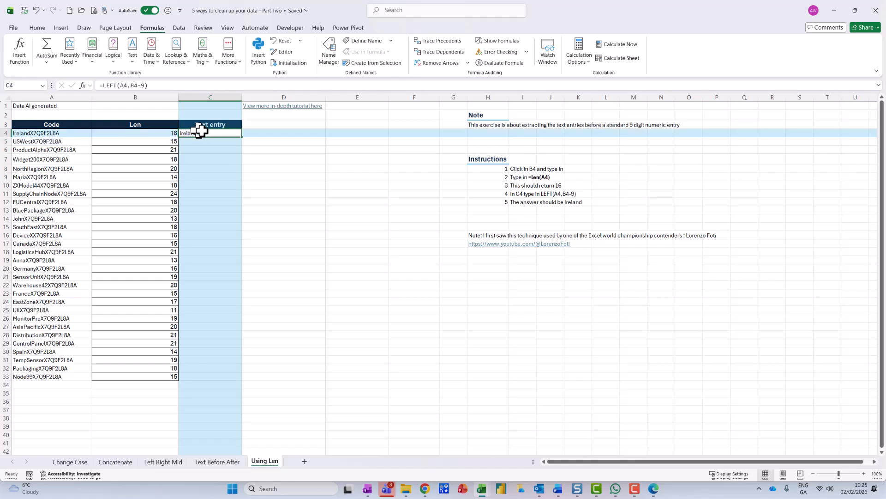
double_click(241, 137)
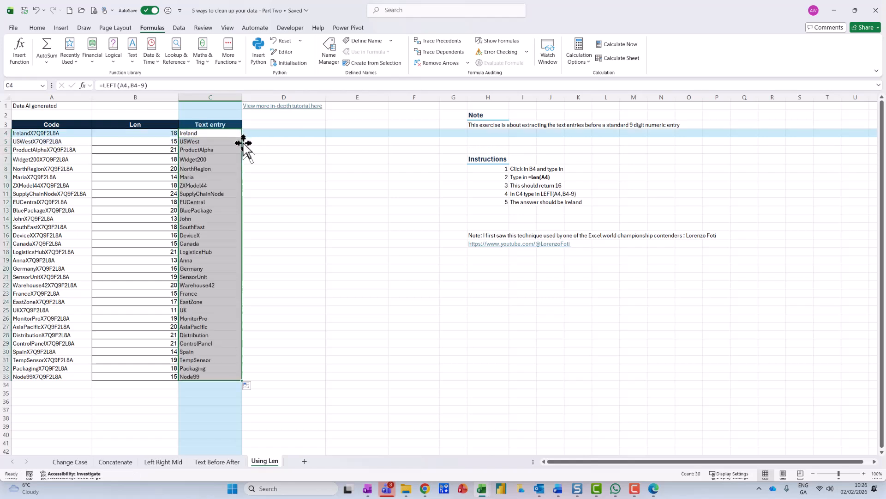